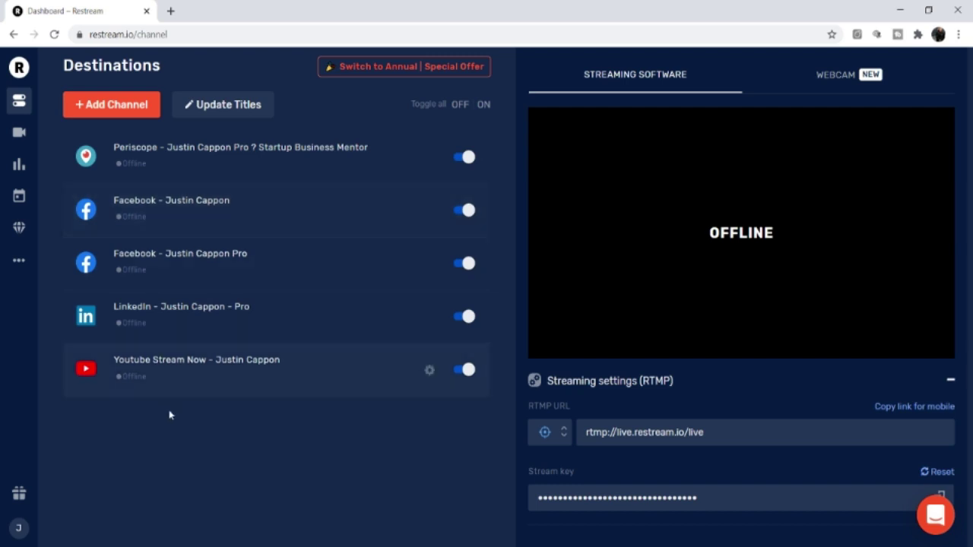
{"action": "left_click", "coordinate": [112, 104]}
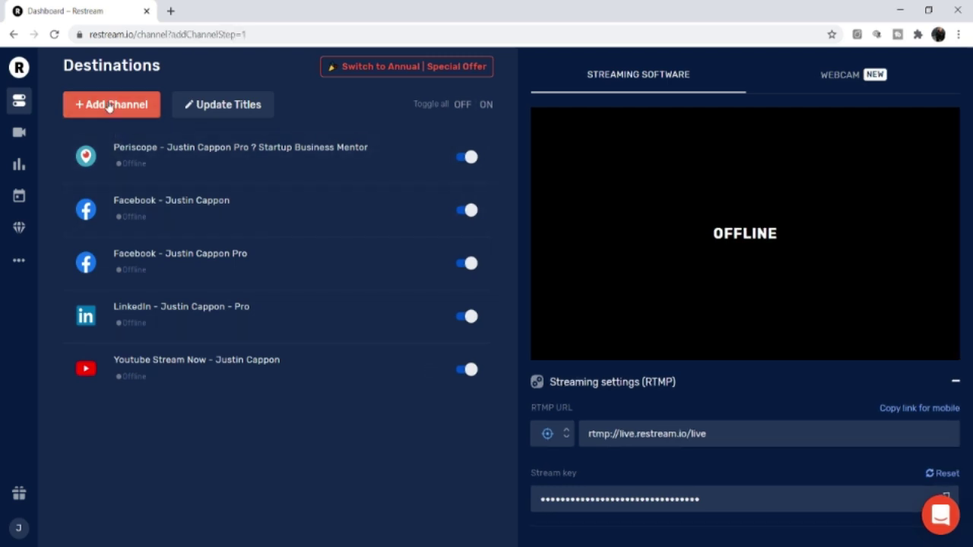
{"action": "scroll", "coordinate": [460, 282], "scroll_direction": "down", "scroll_amount": 5}
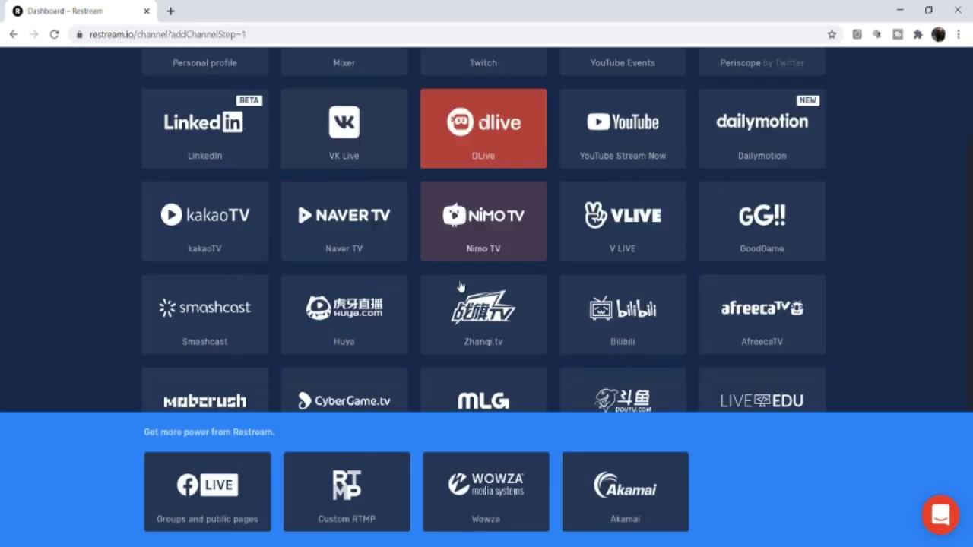
{"action": "scroll", "coordinate": [461, 282], "scroll_direction": "up", "scroll_amount": 5}
{"action": "scroll", "coordinate": [461, 282], "scroll_direction": "down", "scroll_amount": 2}
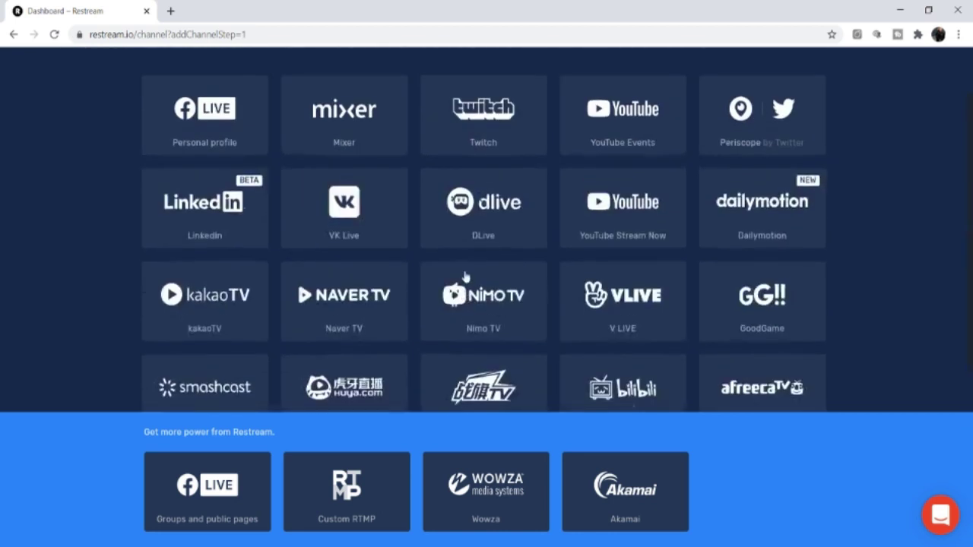
{"action": "scroll", "coordinate": [462, 277], "scroll_direction": "up", "scroll_amount": 2}
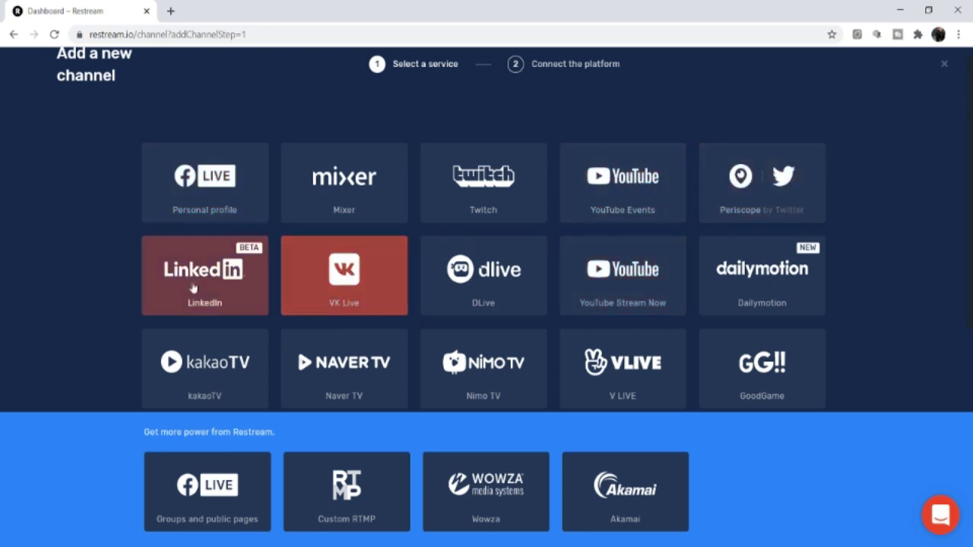
{"action": "scroll", "coordinate": [638, 307], "scroll_direction": "down", "scroll_amount": 2}
{"action": "scroll", "coordinate": [638, 307], "scroll_direction": "up", "scroll_amount": 1}
{"action": "scroll", "coordinate": [638, 307], "scroll_direction": "down", "scroll_amount": 3}
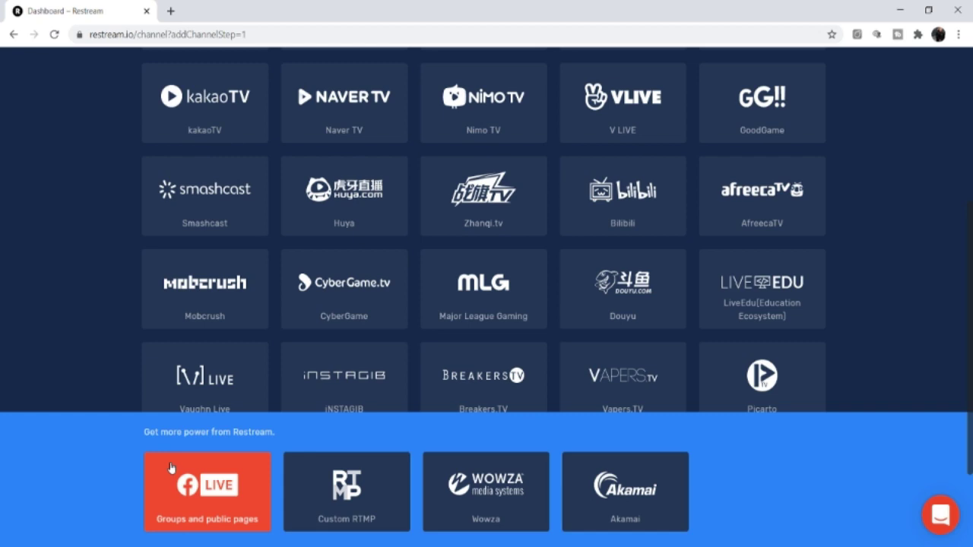
{"action": "scroll", "coordinate": [479, 292], "scroll_direction": "up", "scroll_amount": 4}
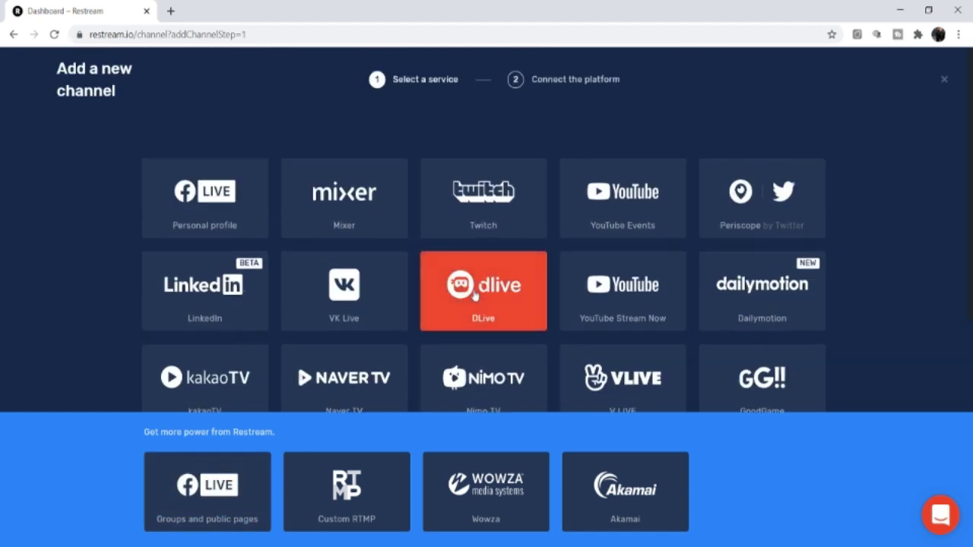
{"action": "left_click", "coordinate": [944, 79]}
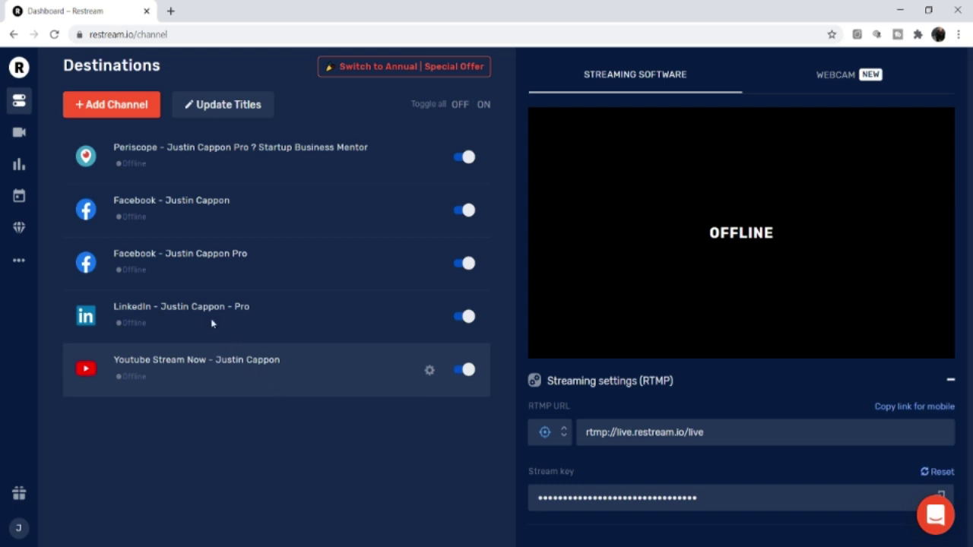
{"action": "left_click", "coordinate": [103, 106]}
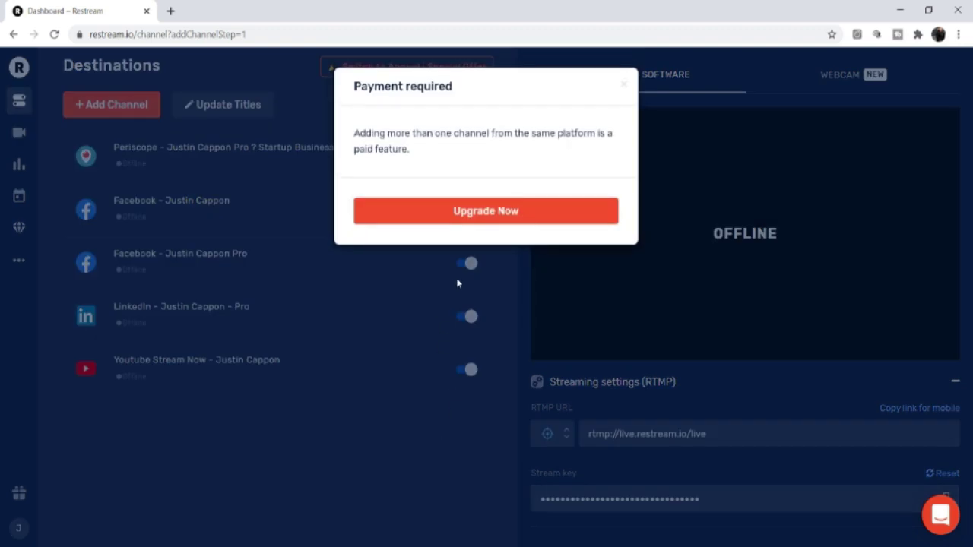
{"action": "left_click", "coordinate": [55, 545]}
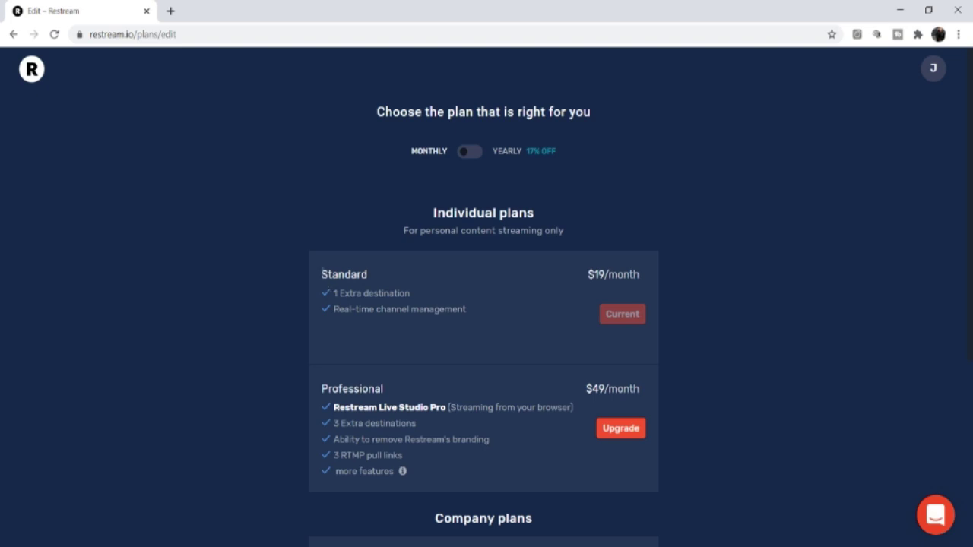
{"action": "left_click_drag", "start_coordinate": [322, 272], "coordinate": [371, 282]}
{"action": "left_click_drag", "start_coordinate": [588, 271], "coordinate": [641, 282]}
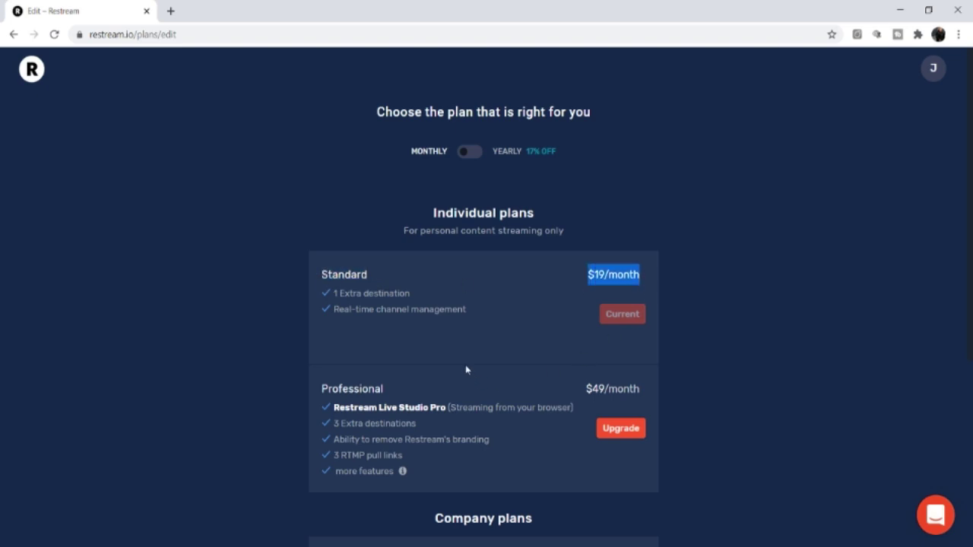
{"action": "left_click_drag", "start_coordinate": [411, 294], "coordinate": [326, 299]}
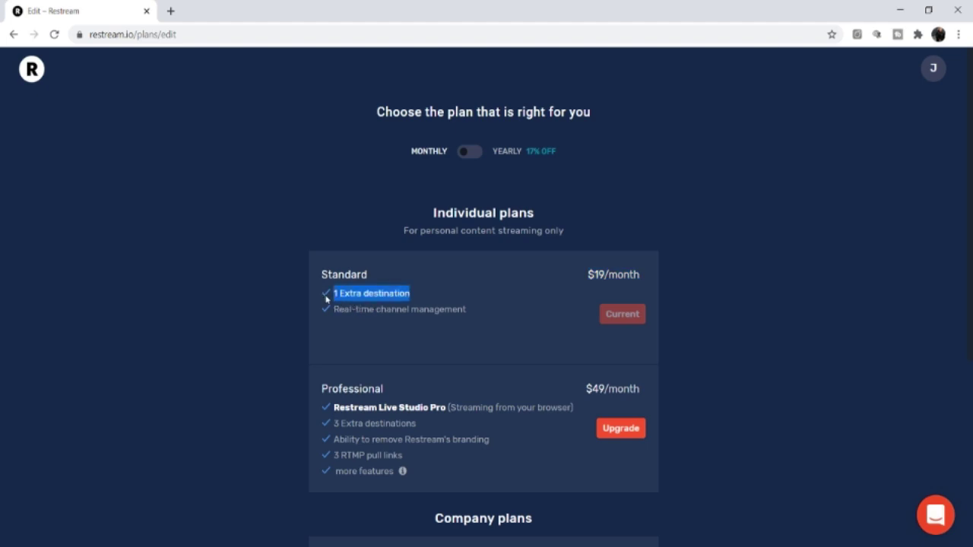
{"action": "left_click_drag", "start_coordinate": [333, 424], "coordinate": [422, 431]}
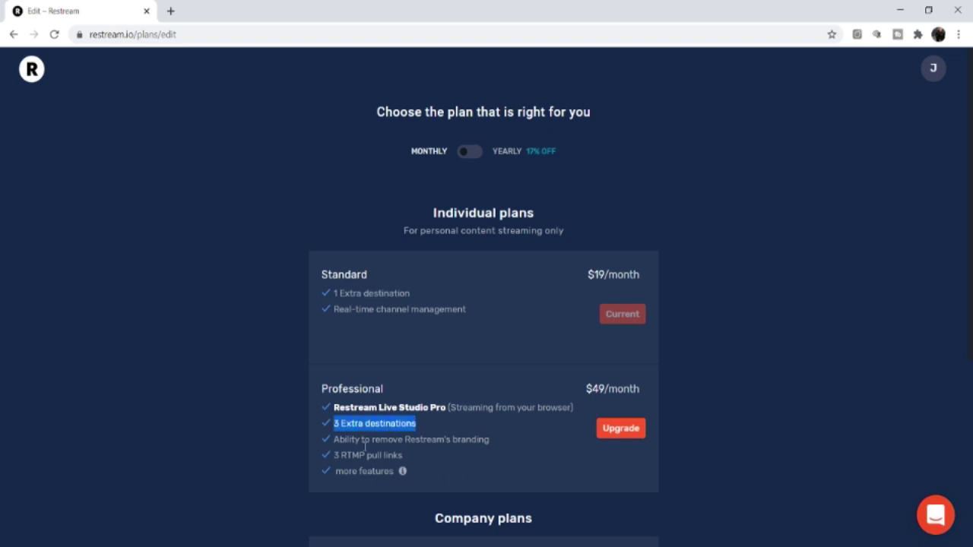
{"action": "left_click_drag", "start_coordinate": [335, 402], "coordinate": [440, 407]}
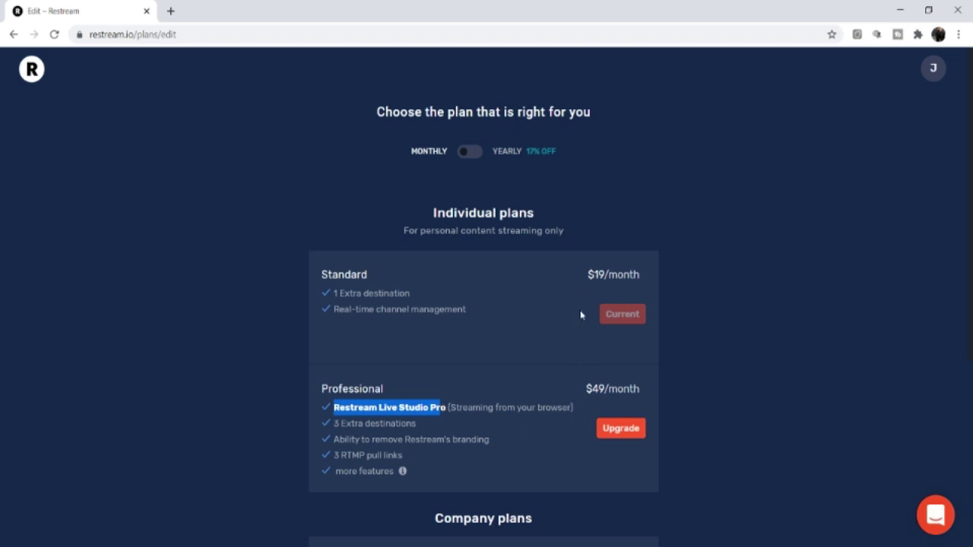
{"action": "left_click_drag", "start_coordinate": [588, 275], "coordinate": [641, 279]}
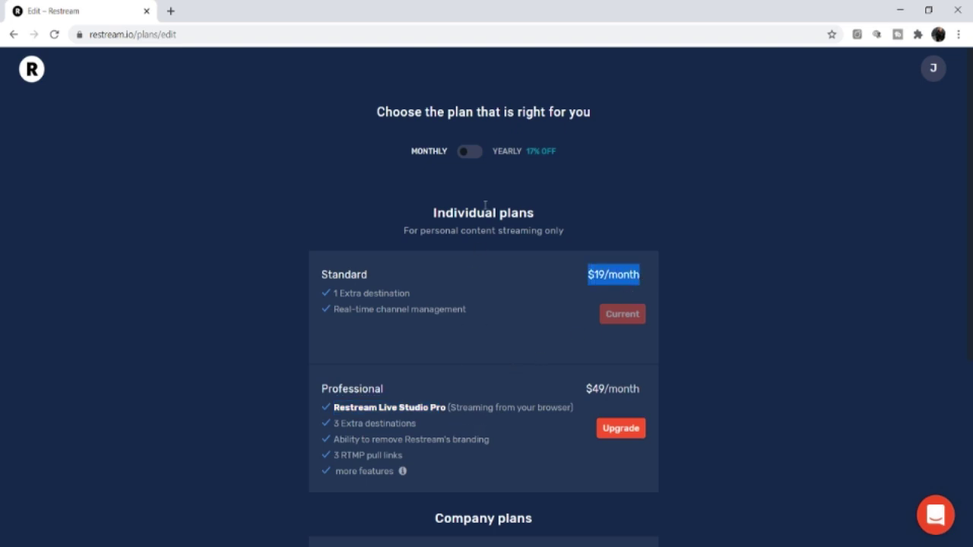
{"action": "left_click", "coordinate": [471, 154]}
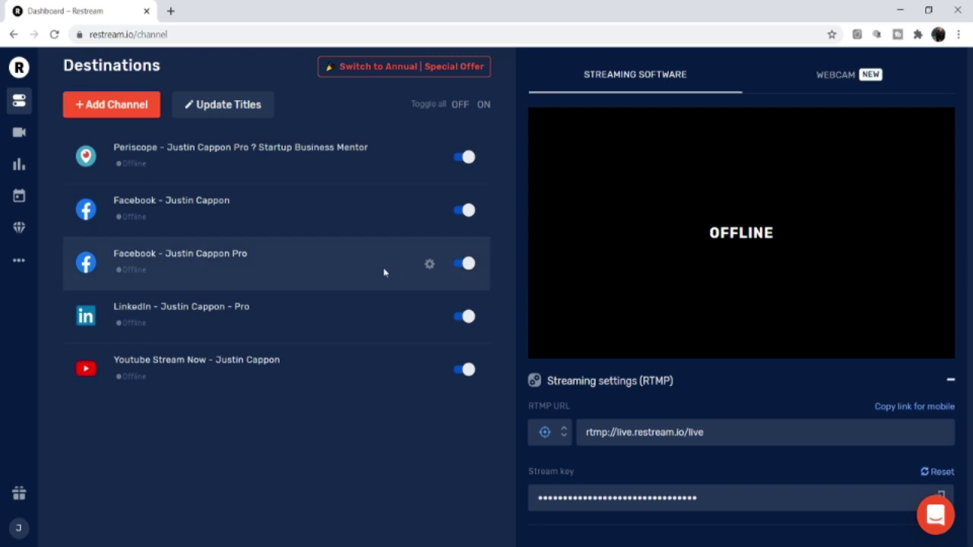
{"action": "left_click", "coordinate": [224, 107]}
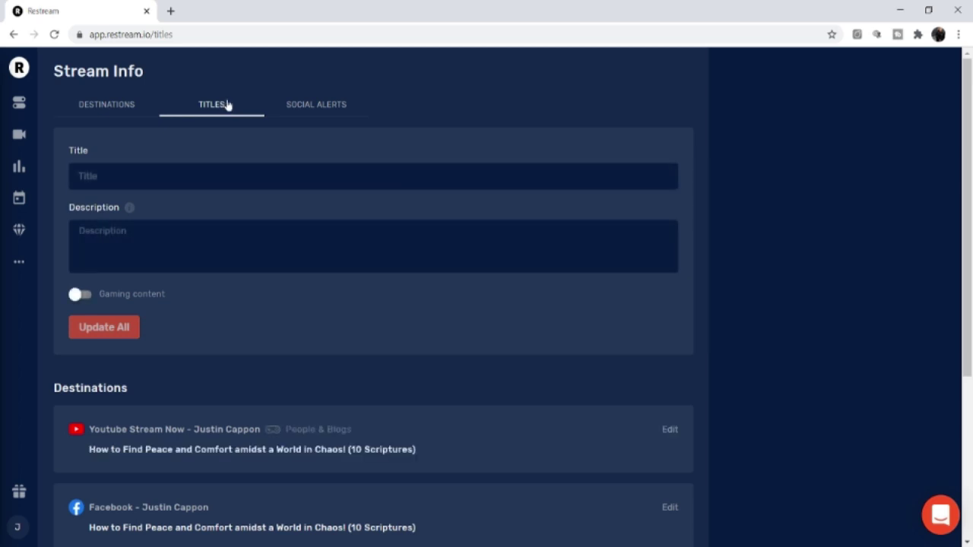
Update all five destinations' stream title to 'How to be awesome on a Saturday!', then return to Destinations.
{"action": "left_click", "coordinate": [199, 165]}
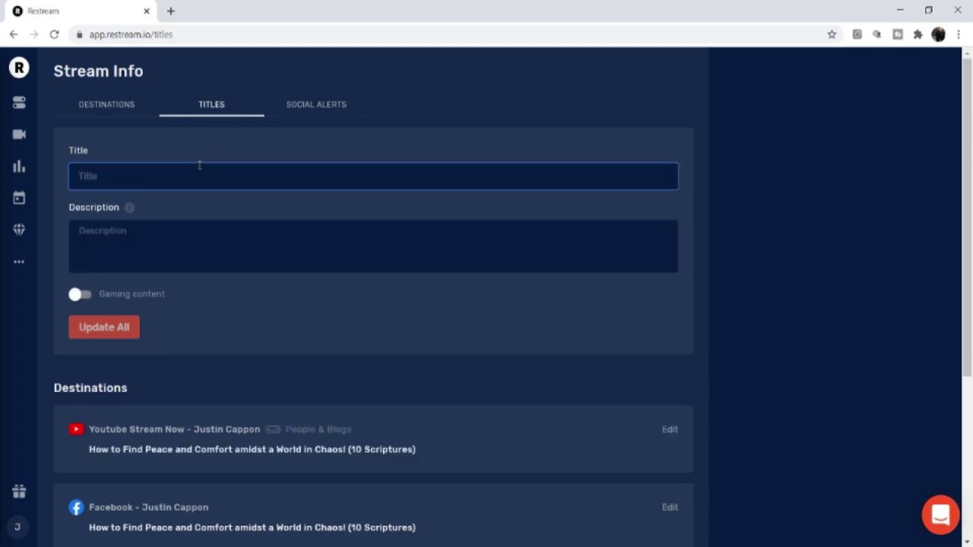
{"action": "type", "text": "How to "}
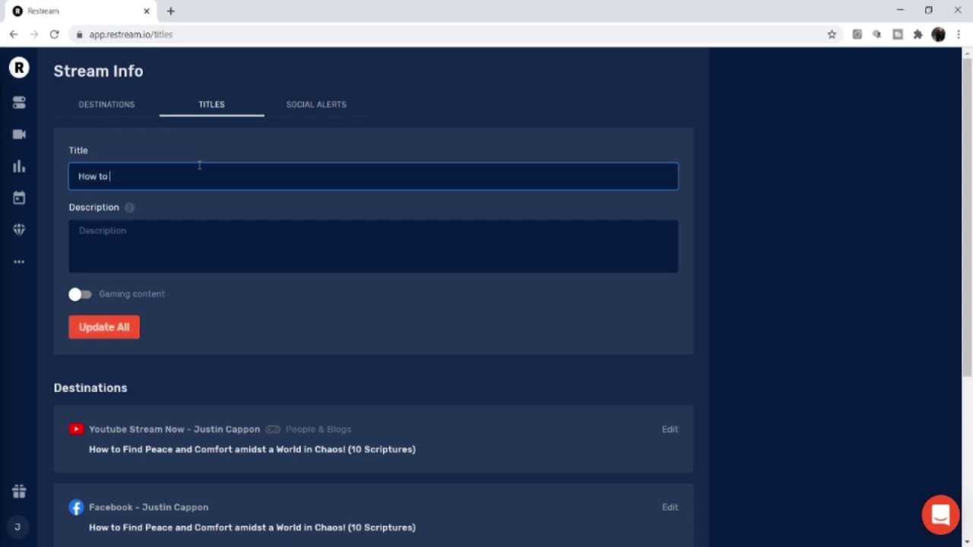
{"action": "type", "text": "be awesome on a Saturday"}
{"action": "left_click", "coordinate": [101, 332]}
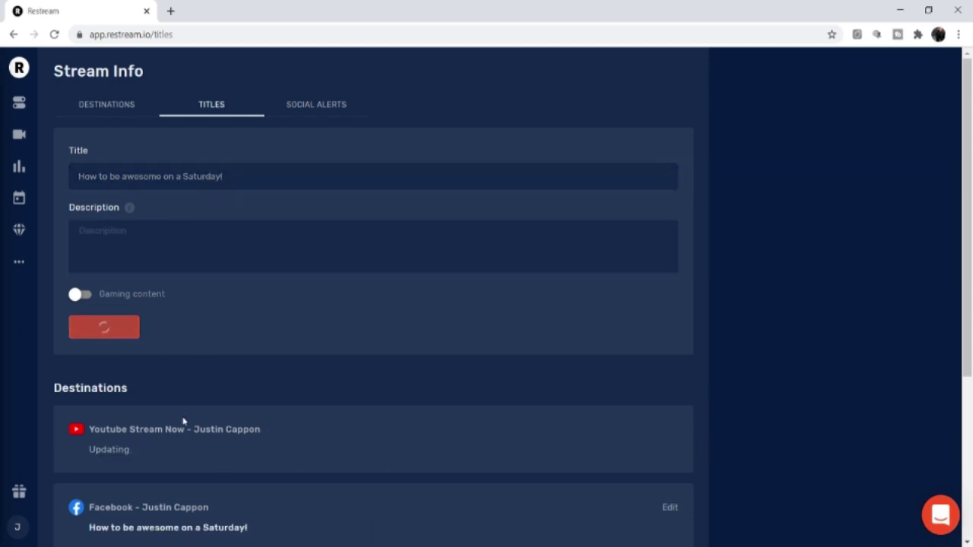
{"action": "scroll", "coordinate": [182, 426], "scroll_direction": "down", "scroll_amount": 4}
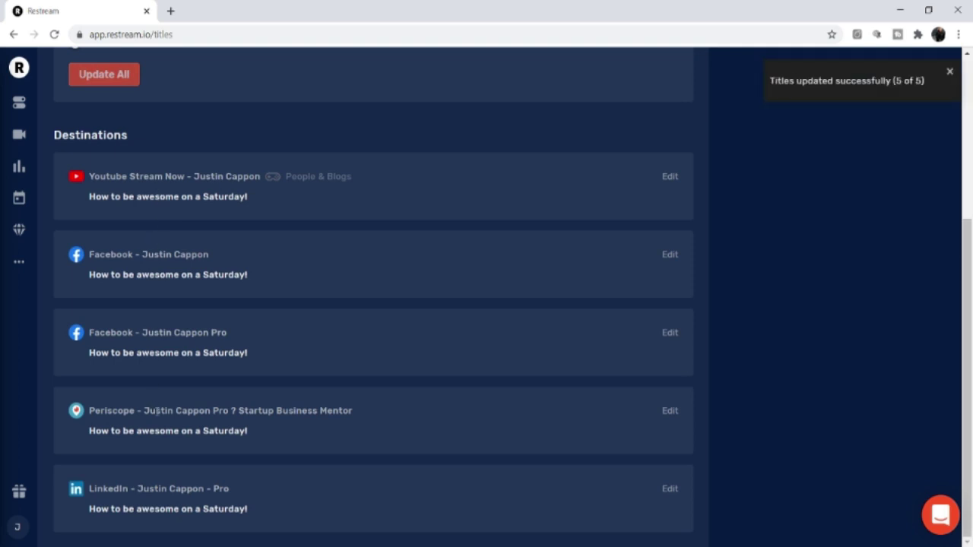
{"action": "scroll", "coordinate": [377, 346], "scroll_direction": "up", "scroll_amount": 4}
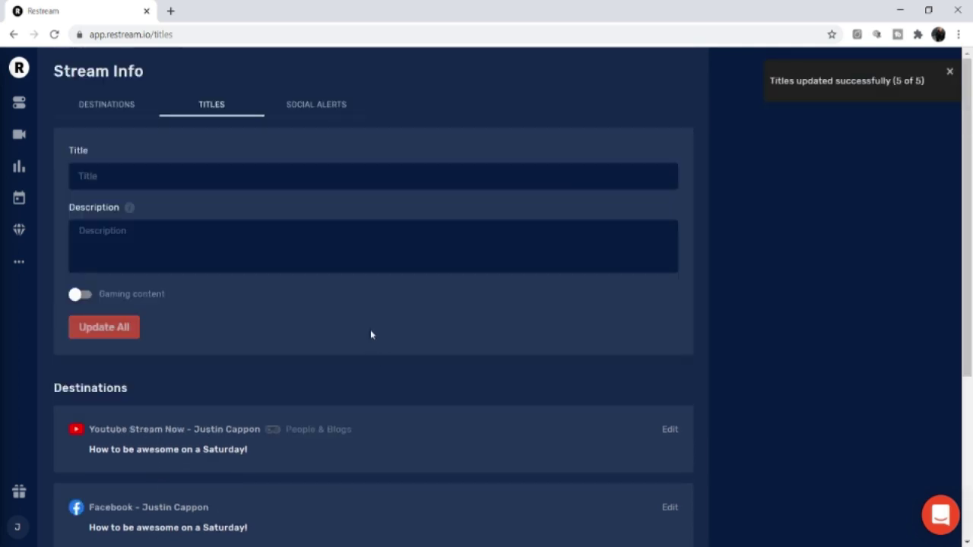
{"action": "left_click", "coordinate": [15, 109]}
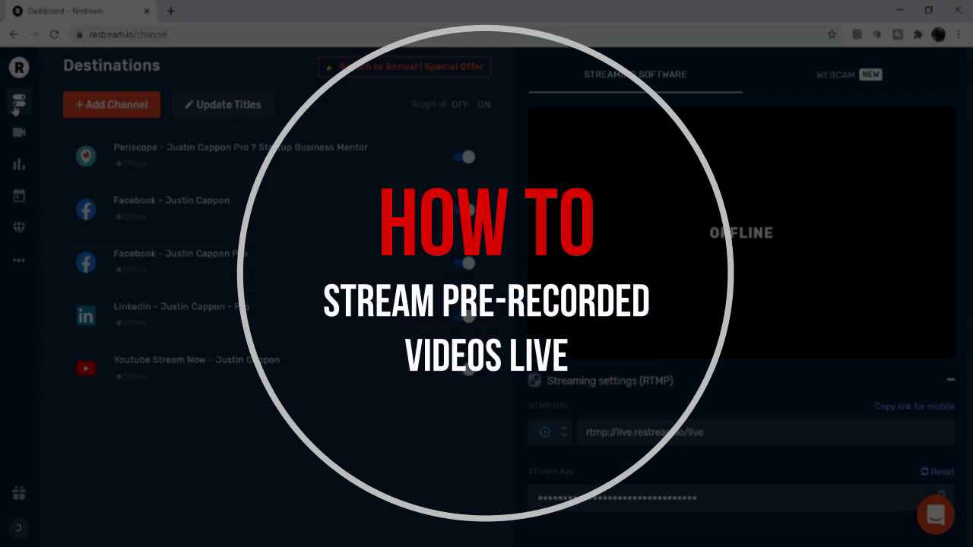
Open the Scheduler and bring up its Premium pricing plans page.
{"action": "left_click", "coordinate": [19, 198]}
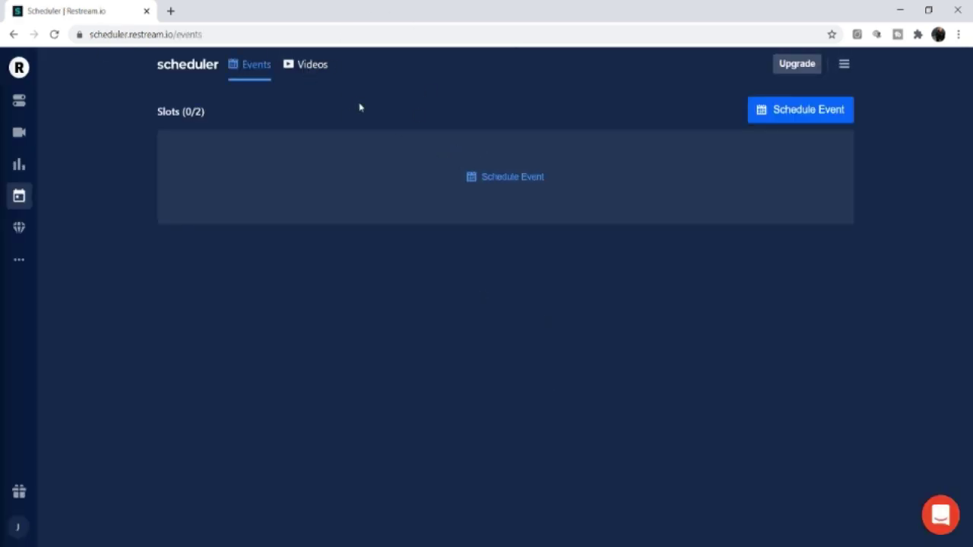
{"action": "left_click", "coordinate": [796, 64]}
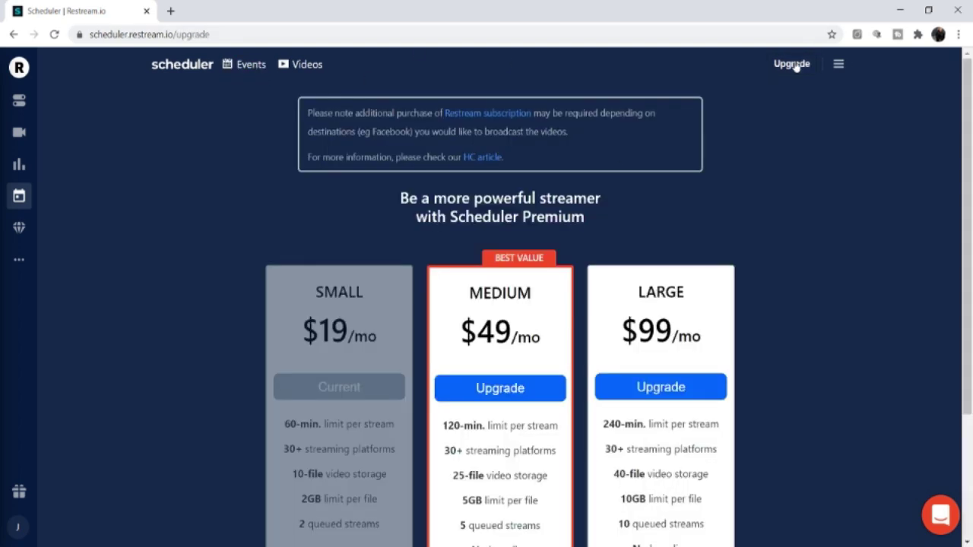
{"action": "scroll", "coordinate": [278, 274], "scroll_direction": "down", "scroll_amount": 1}
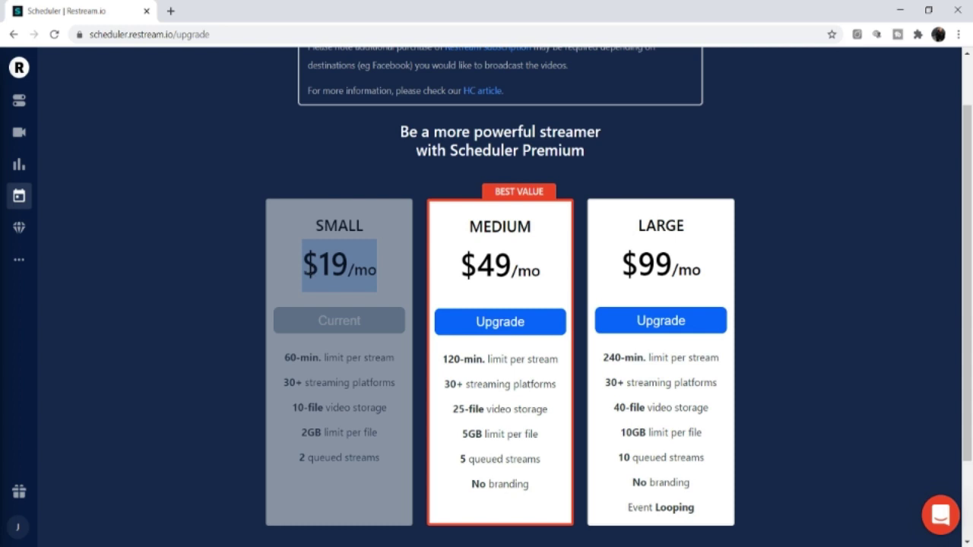
Highlight the SMALL plan's 60-min stream limit, 10-file storage and 2GB per-file limit, then go back to events.
{"action": "left_click", "coordinate": [336, 377]}
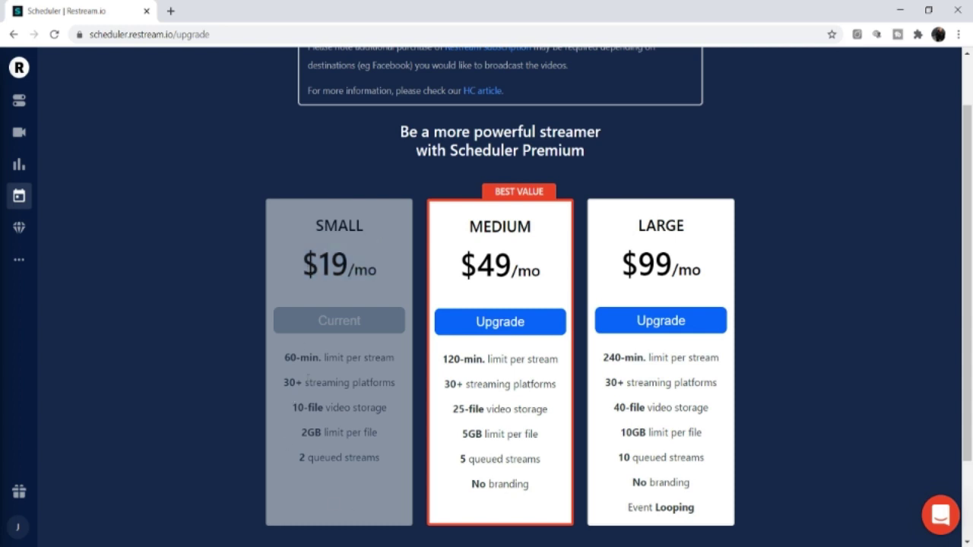
{"action": "scroll", "coordinate": [295, 399], "scroll_direction": "down", "scroll_amount": 1}
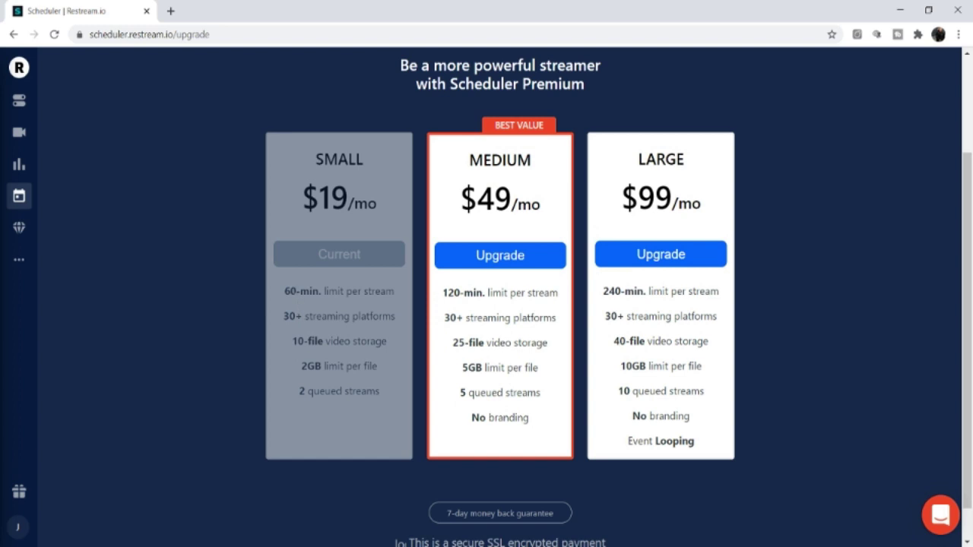
{"action": "left_click_drag", "start_coordinate": [289, 291], "coordinate": [394, 292]}
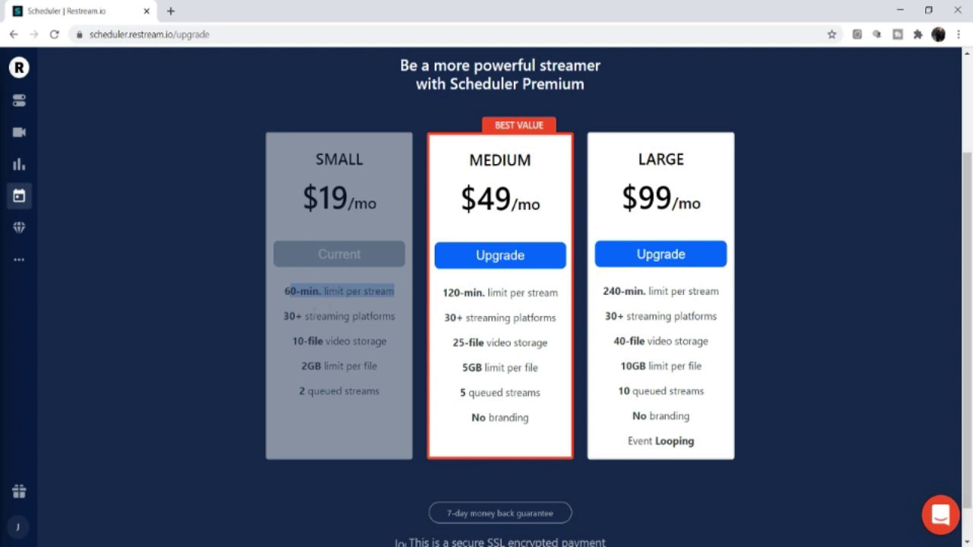
{"action": "left_click_drag", "start_coordinate": [293, 341], "coordinate": [386, 341]}
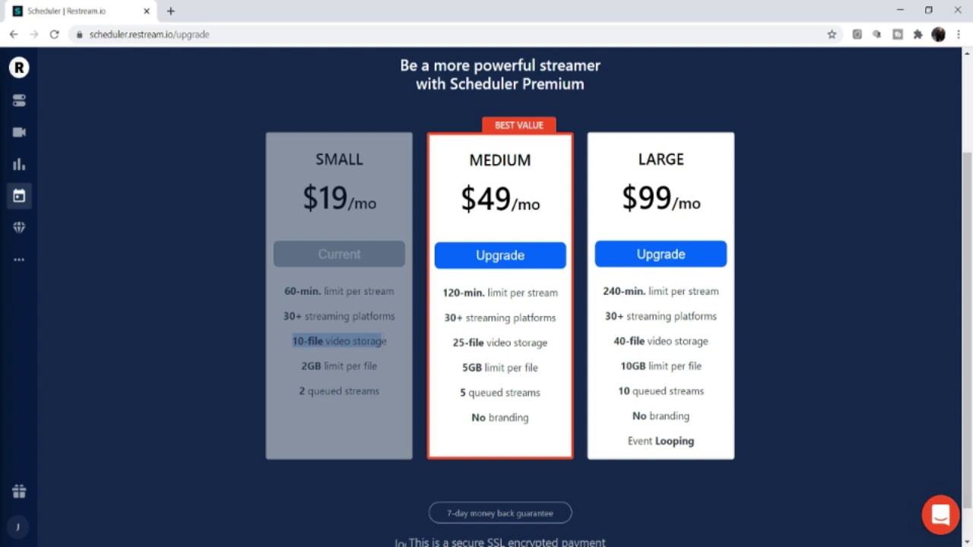
{"action": "left_click", "coordinate": [386, 341]}
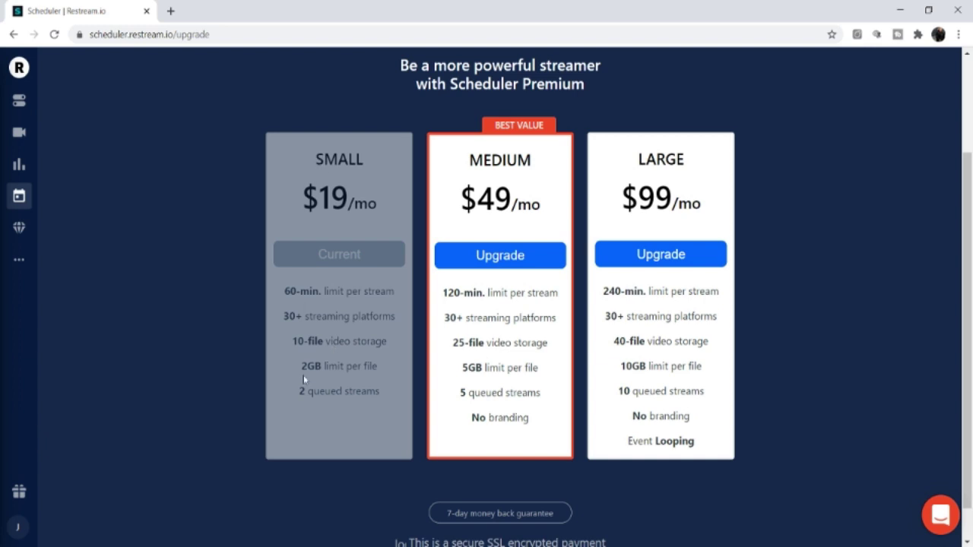
{"action": "left_click_drag", "start_coordinate": [302, 367], "coordinate": [375, 376]}
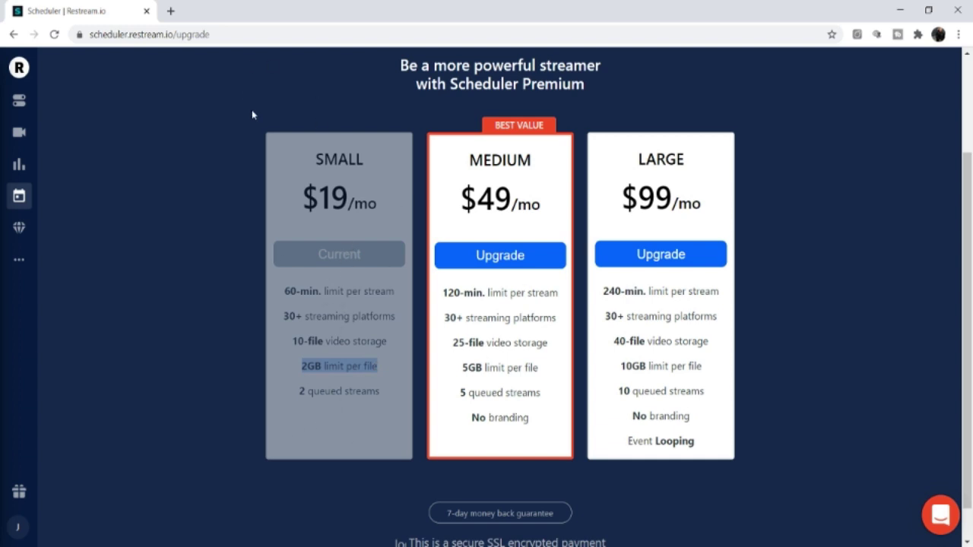
{"action": "scroll", "coordinate": [196, 274], "scroll_direction": "up", "scroll_amount": 2}
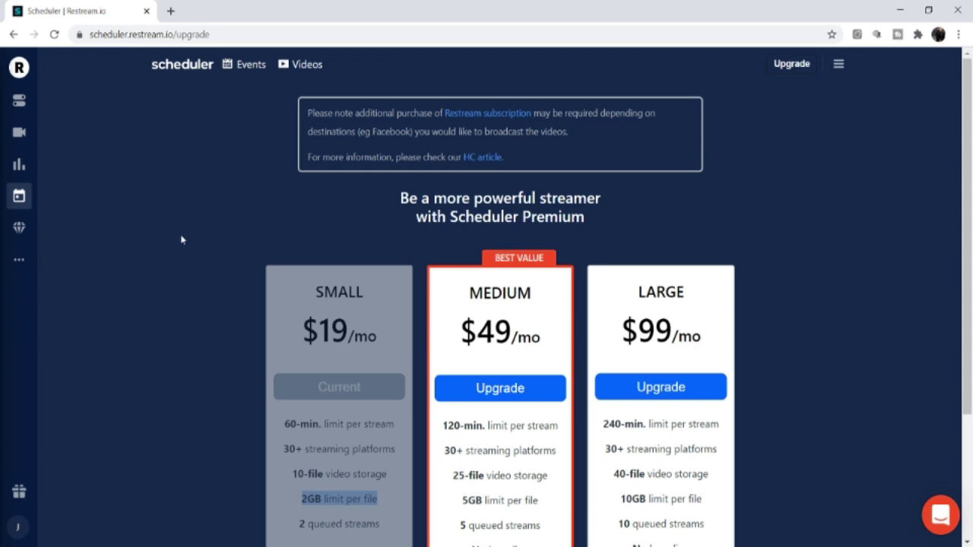
{"action": "left_click", "coordinate": [174, 67]}
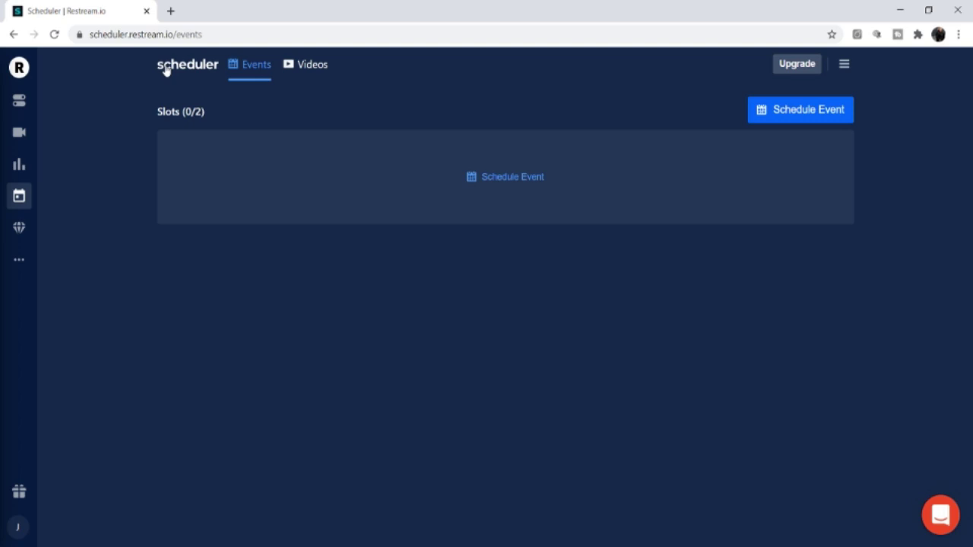
Upload the Segment 1 video on the Scheduler's Videos page, then go back to Events.
{"action": "left_click", "coordinate": [310, 66]}
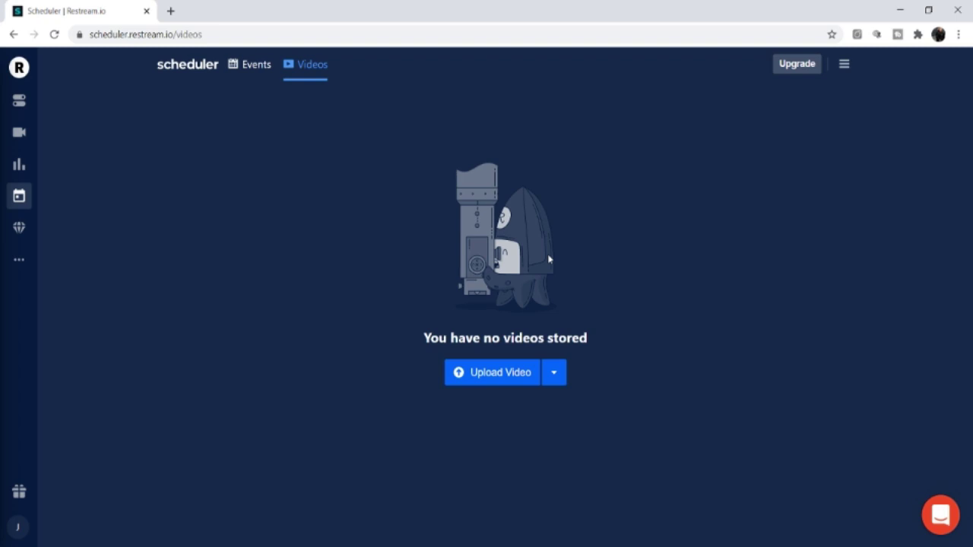
{"action": "left_click", "coordinate": [491, 379]}
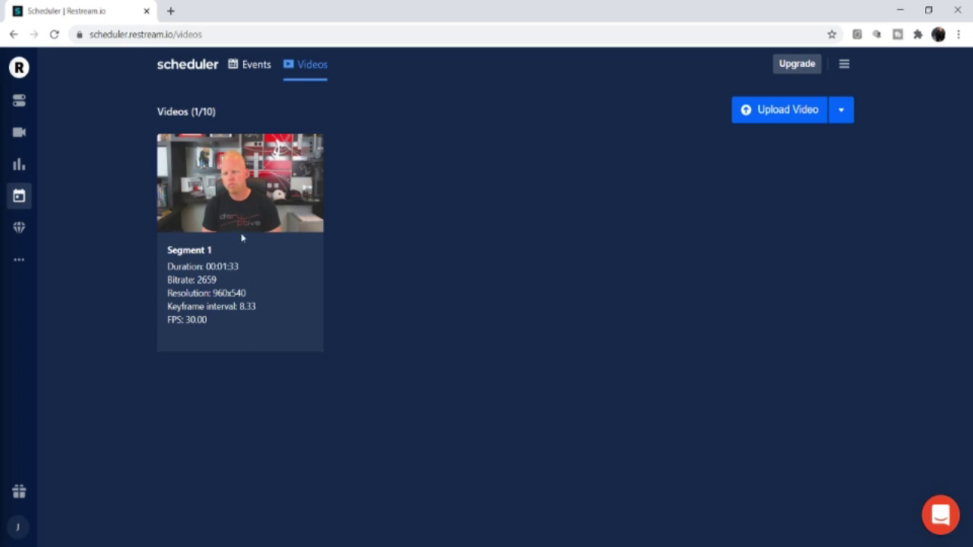
{"action": "left_click", "coordinate": [254, 67]}
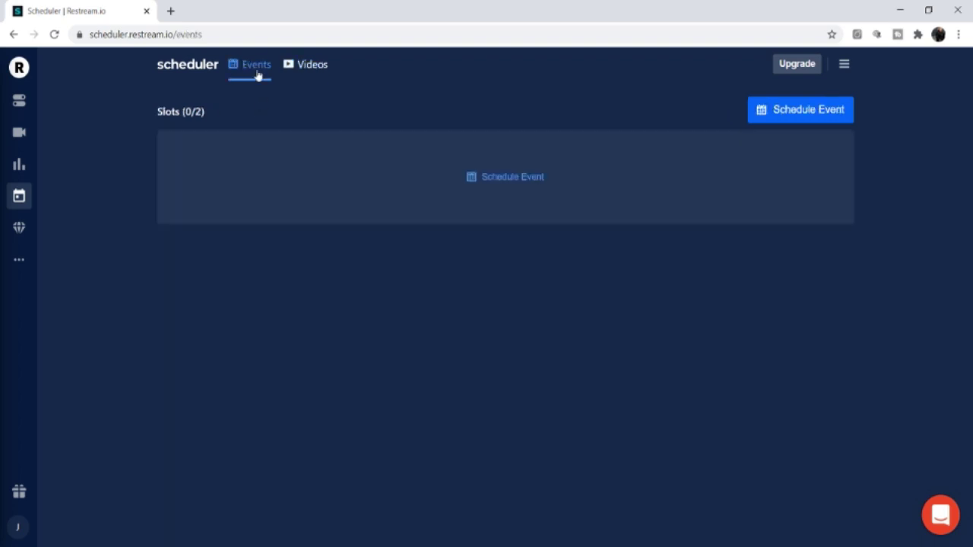
Start a new live event and replace the default title with 'How to be awesome on a Saturday!'.
{"action": "left_click", "coordinate": [508, 178]}
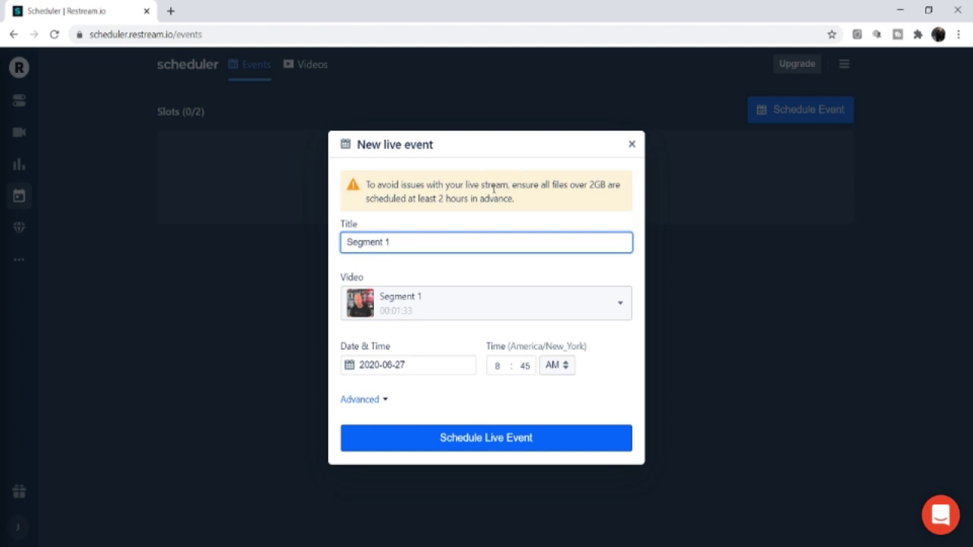
{"action": "left_click_drag", "start_coordinate": [514, 190], "coordinate": [608, 188]}
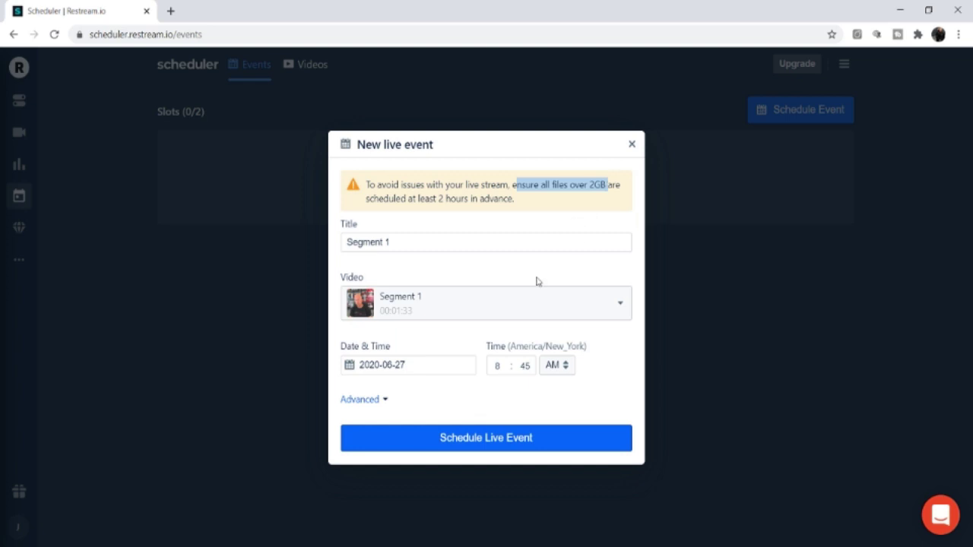
{"action": "left_click_drag", "start_coordinate": [390, 243], "coordinate": [214, 221]}
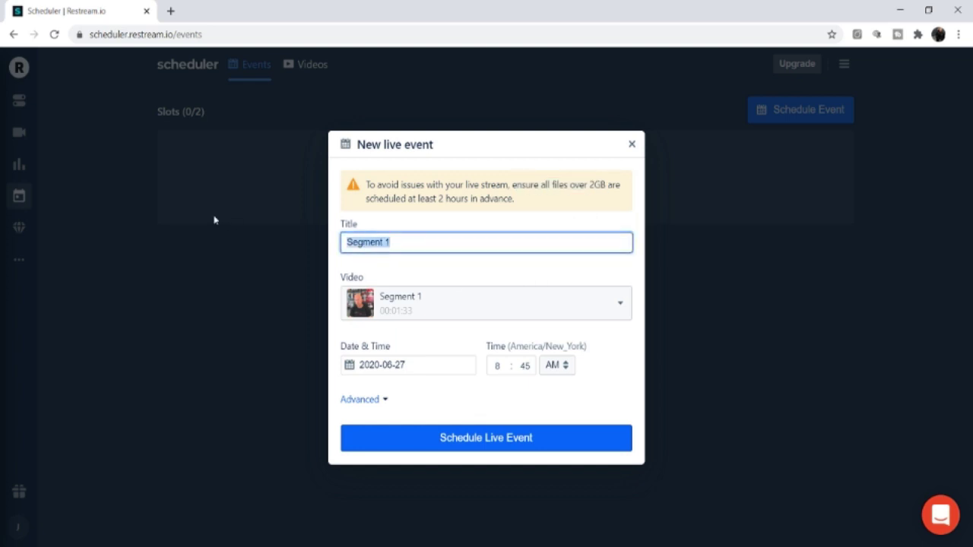
{"action": "type", "text": "H"}
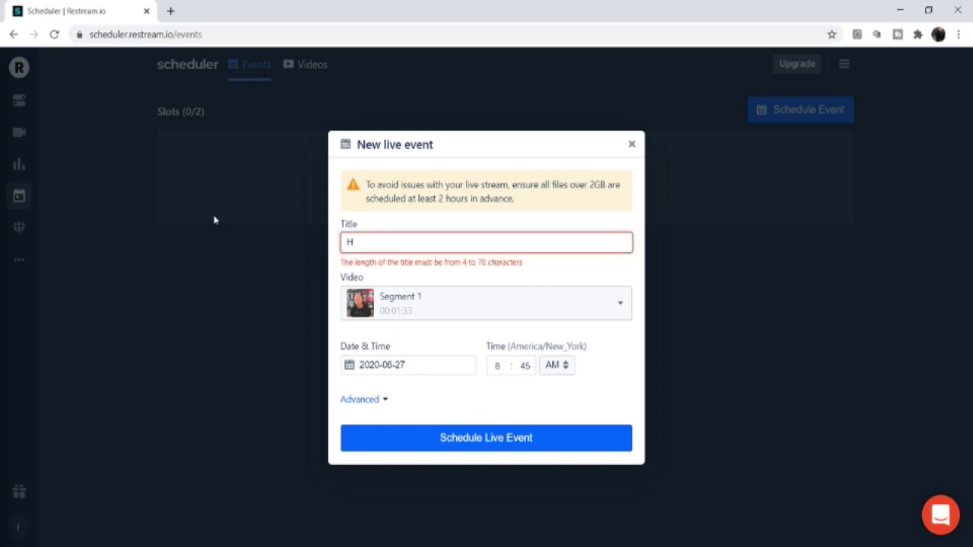
{"action": "type", "text": "ow to be awes"}
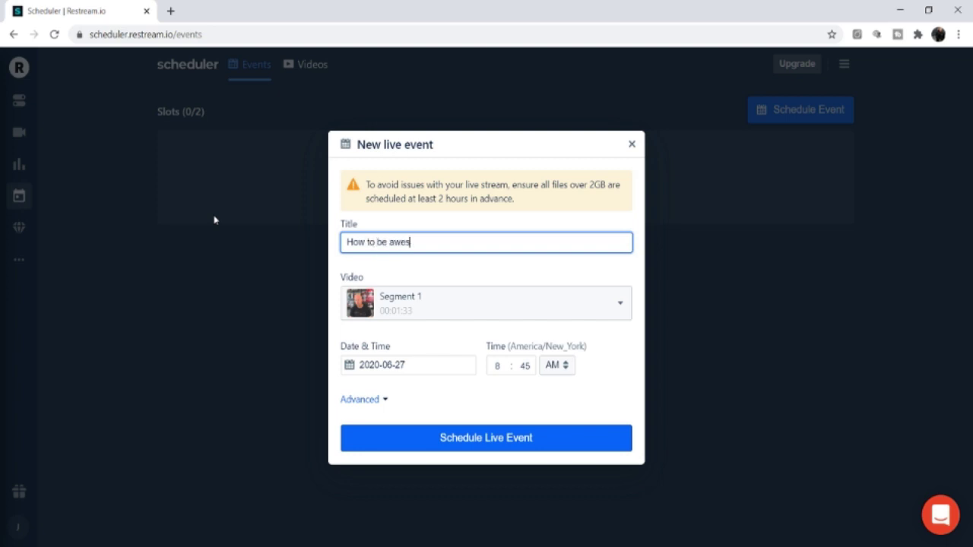
{"action": "type", "text": "ome on a SAtur"}
{"action": "type", "text": "rday"}
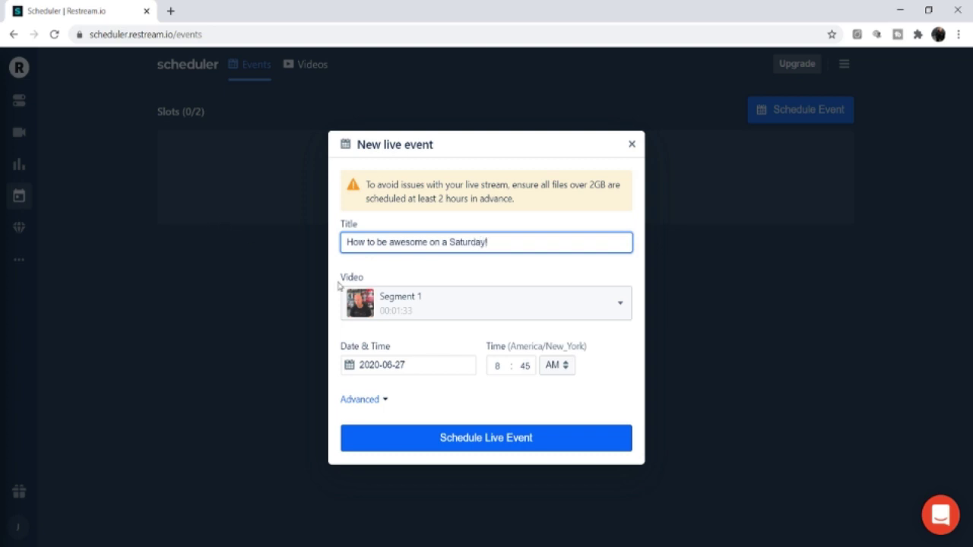
Keep Segment 1 as the event's video in the Video dropdown.
{"action": "left_click", "coordinate": [400, 301]}
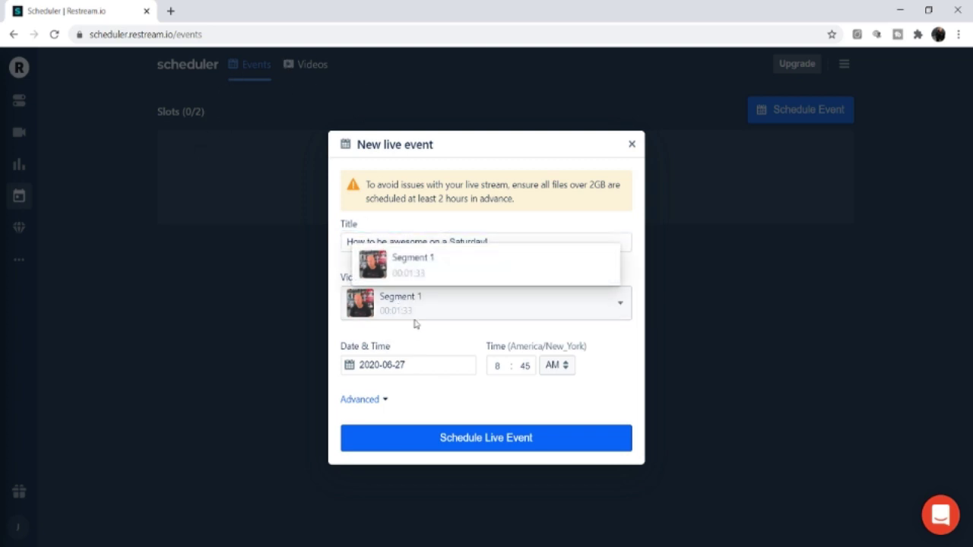
{"action": "left_click", "coordinate": [414, 310]}
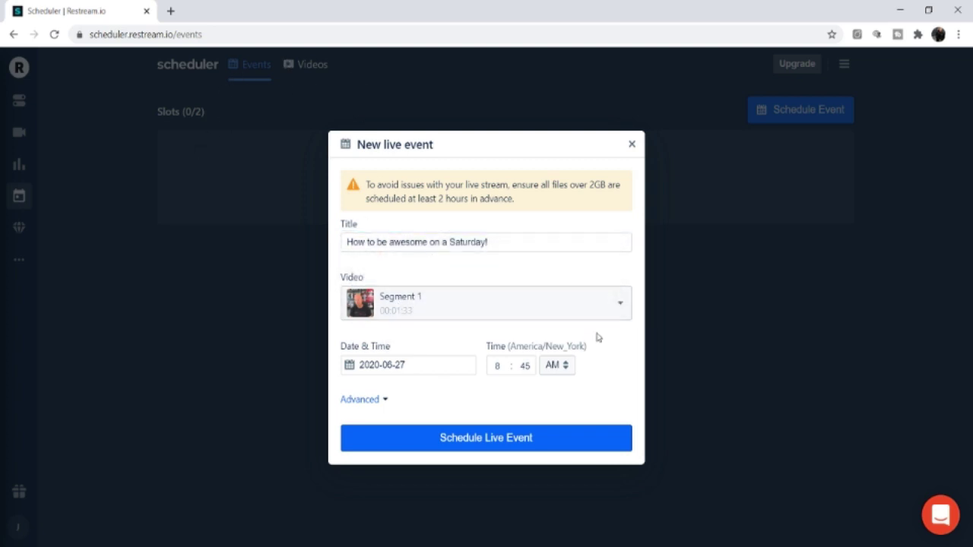
{"action": "left_click", "coordinate": [622, 307]}
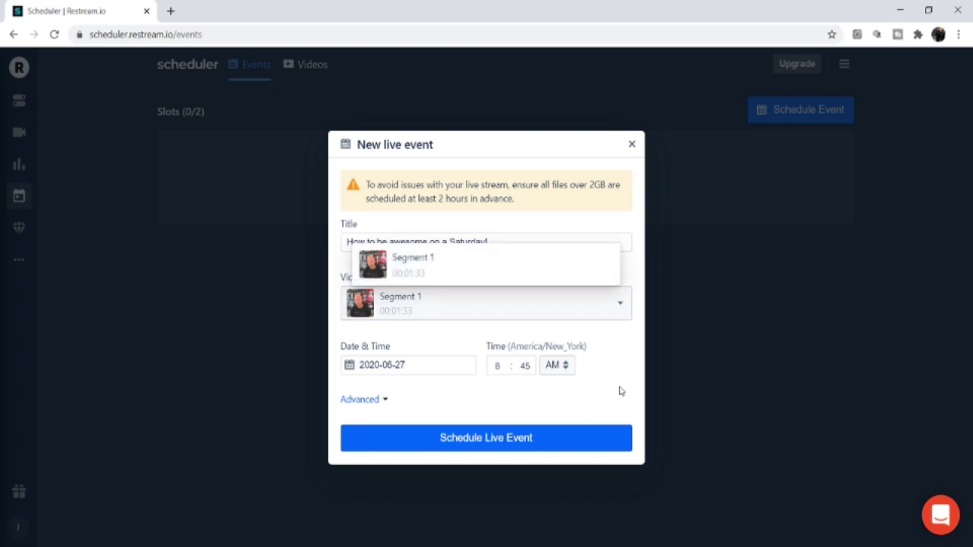
{"action": "left_click", "coordinate": [622, 307]}
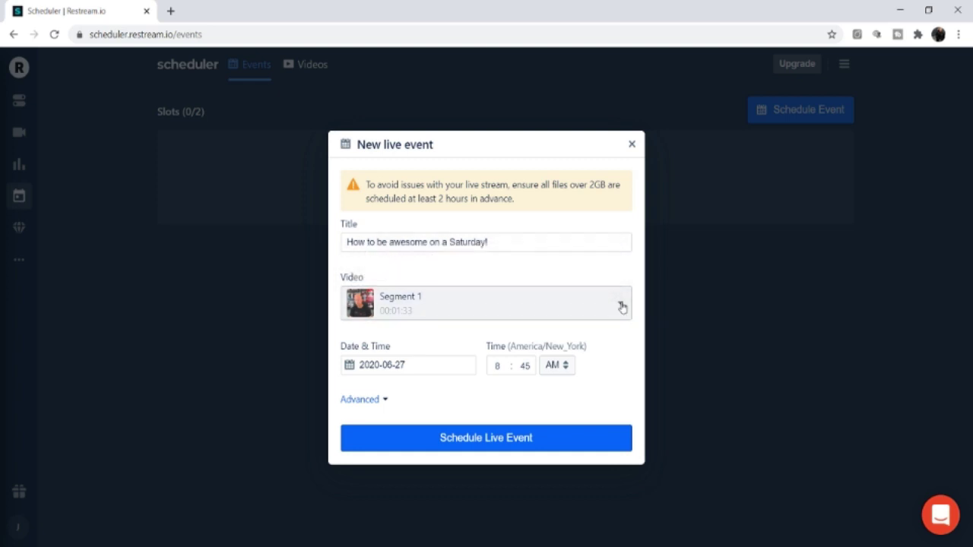
{"action": "left_click", "coordinate": [418, 368]}
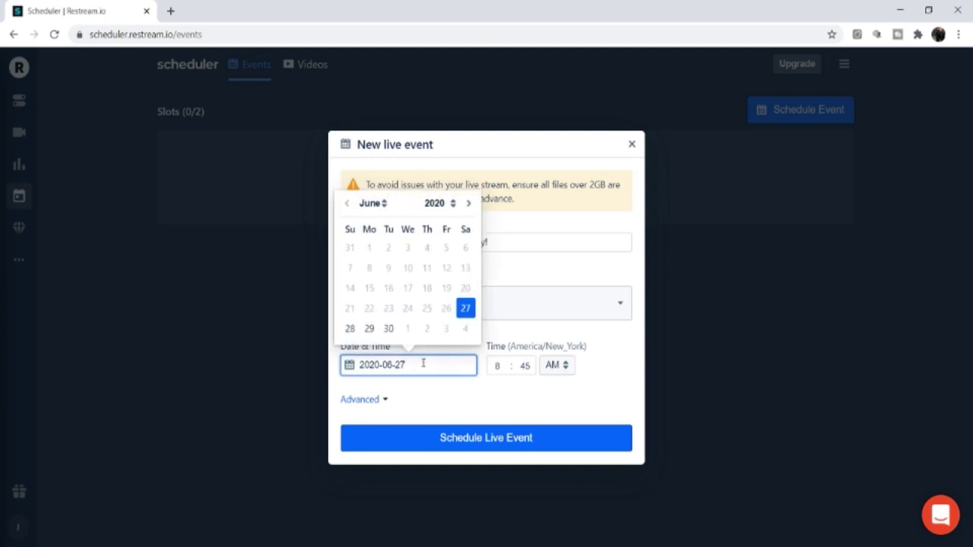
Set the event date to 27 November 2020 and the start time to 6:00 AM.
{"action": "left_click", "coordinate": [370, 328]}
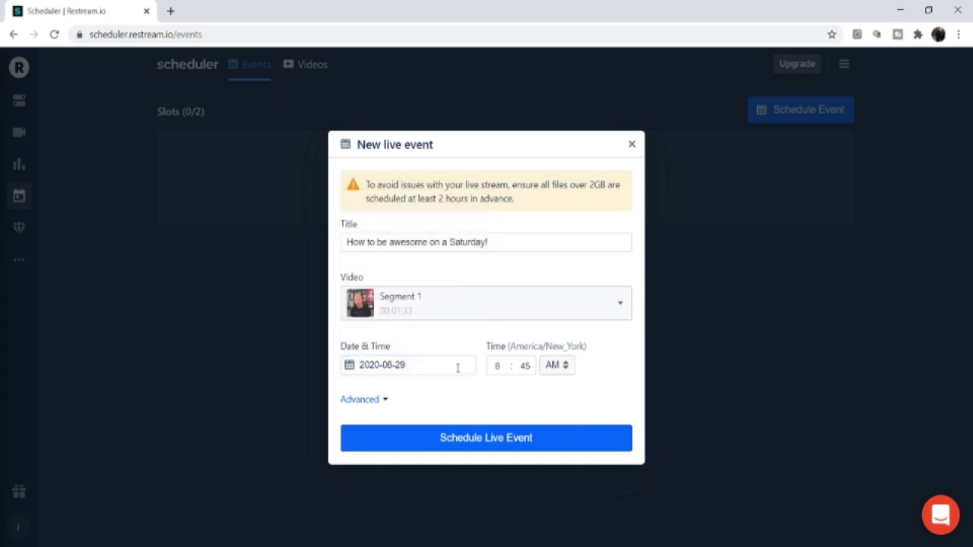
{"action": "left_click", "coordinate": [529, 367]}
{"action": "key", "text": "BackSpace"}
{"action": "type", "text": "00"}
{"action": "left_click", "coordinate": [413, 360]}
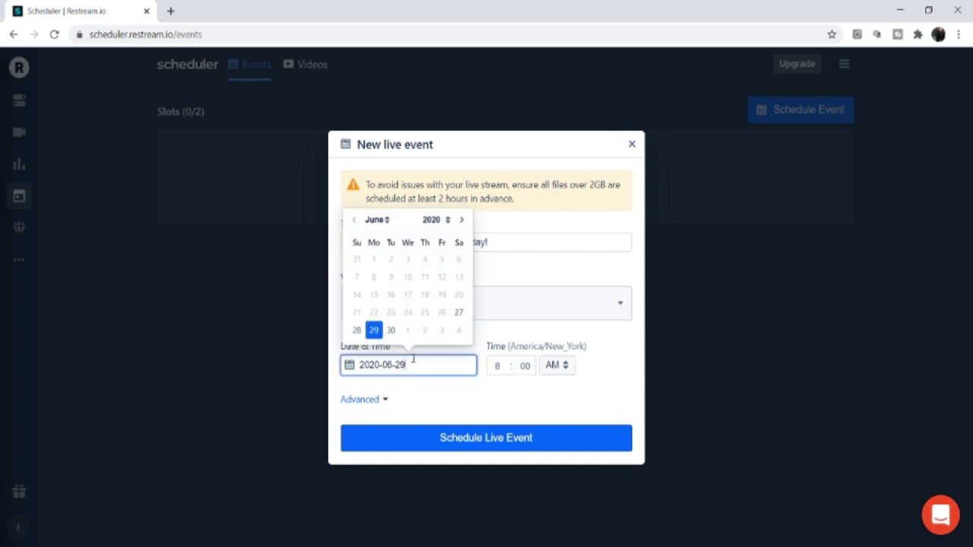
{"action": "left_click", "coordinate": [378, 211]}
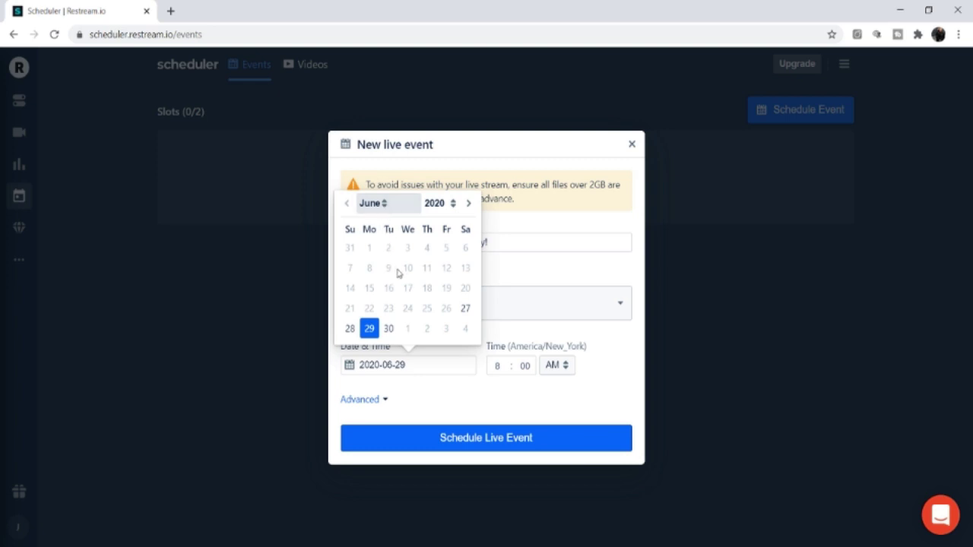
{"action": "key", "text": "n"}
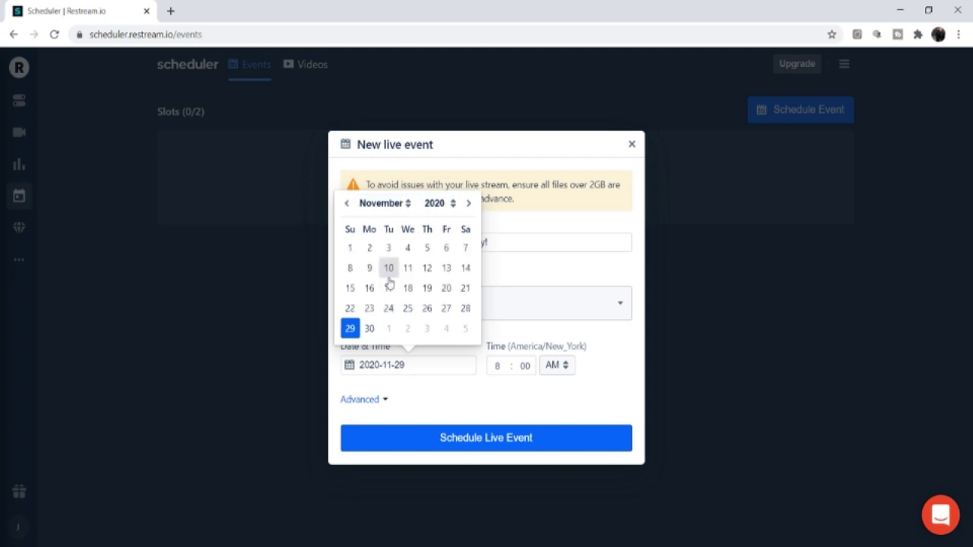
{"action": "left_click", "coordinate": [450, 308]}
{"action": "left_click", "coordinate": [499, 366]}
{"action": "type", "text": "6"}
{"action": "left_click", "coordinate": [494, 406]}
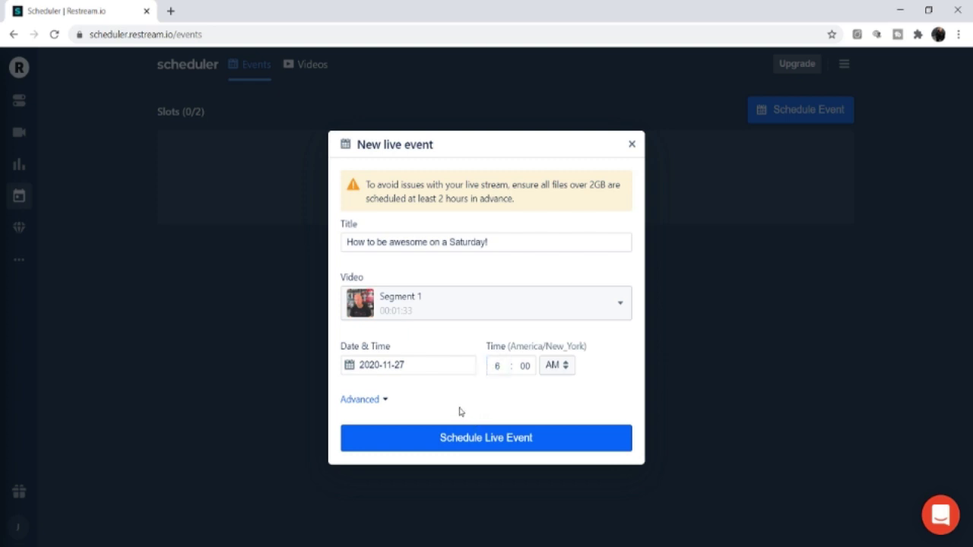
In the Advanced options, switch off the Periscope and LinkedIn channels for the event.
{"action": "left_click", "coordinate": [360, 400]}
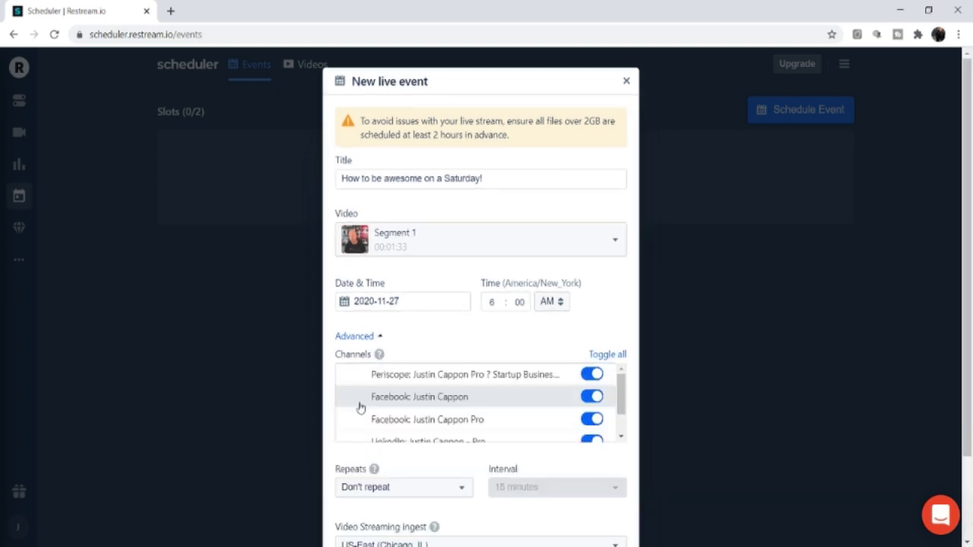
{"action": "scroll", "coordinate": [554, 332], "scroll_direction": "down", "scroll_amount": 3}
{"action": "scroll", "coordinate": [575, 306], "scroll_direction": "down", "scroll_amount": 1}
{"action": "scroll", "coordinate": [576, 306], "scroll_direction": "up", "scroll_amount": 1}
{"action": "scroll", "coordinate": [572, 312], "scroll_direction": "down", "scroll_amount": 2}
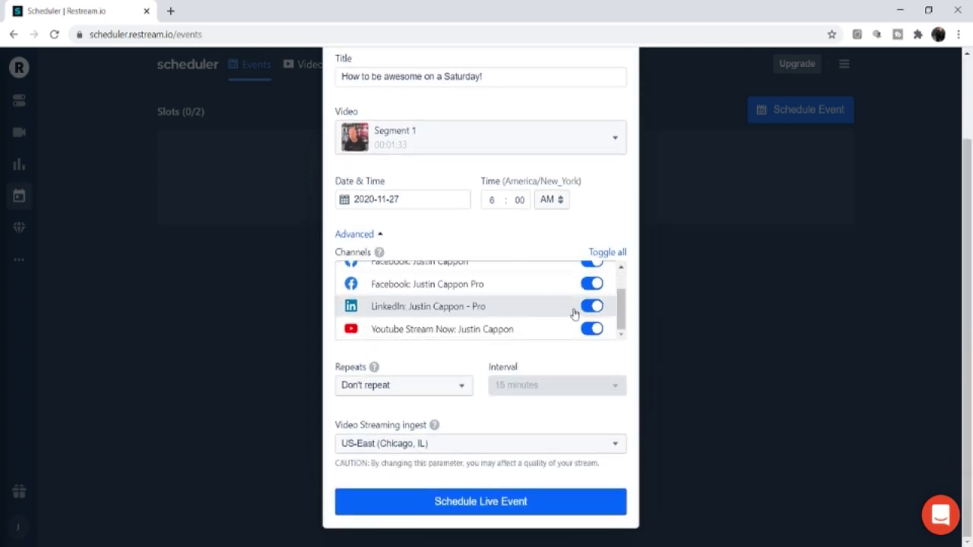
{"action": "scroll", "coordinate": [575, 315], "scroll_direction": "up", "scroll_amount": 1}
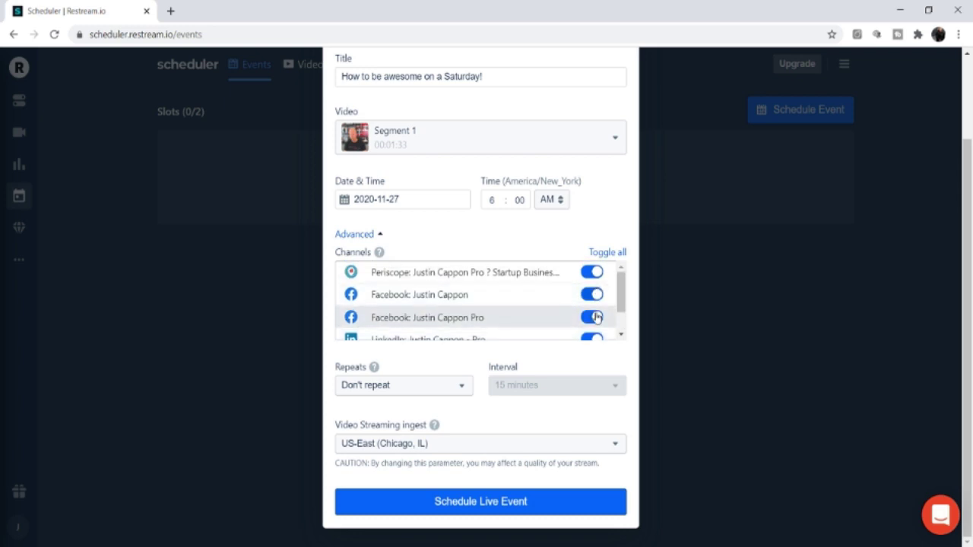
{"action": "left_click", "coordinate": [591, 272]}
{"action": "scroll", "coordinate": [552, 323], "scroll_direction": "down", "scroll_amount": 1}
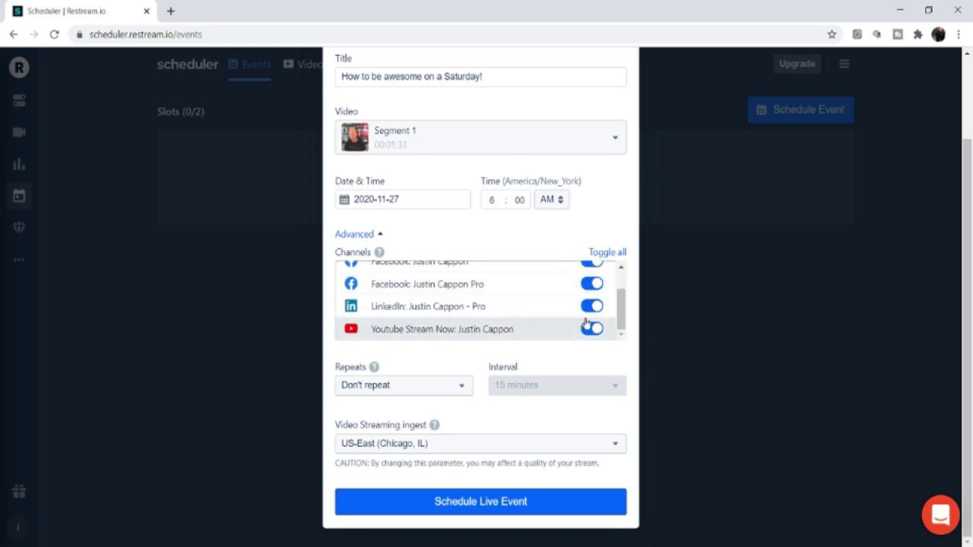
{"action": "left_click", "coordinate": [592, 306]}
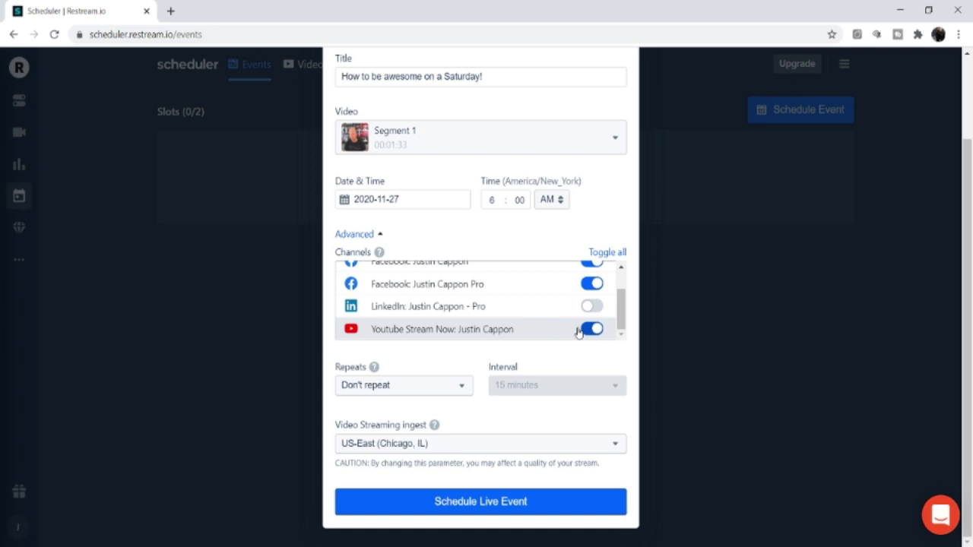
Leave Repeats on Don't repeat, collapse Advanced, and schedule the live event.
{"action": "left_click", "coordinate": [461, 391]}
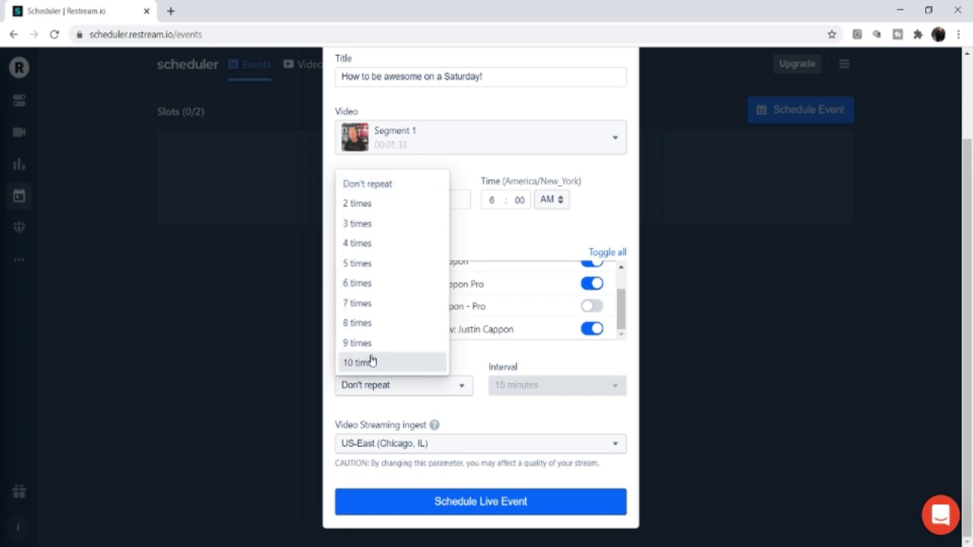
{"action": "left_click", "coordinate": [466, 413]}
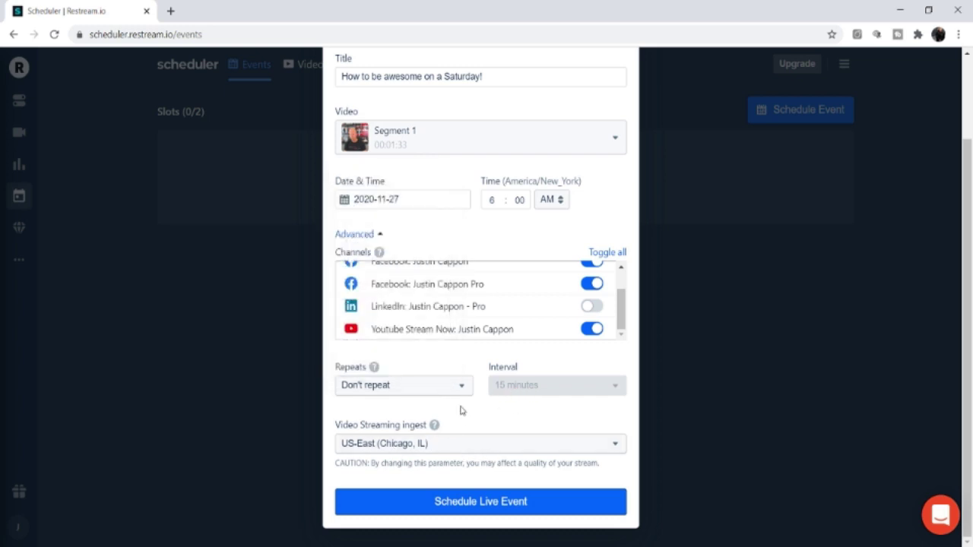
{"action": "left_click", "coordinate": [359, 238]}
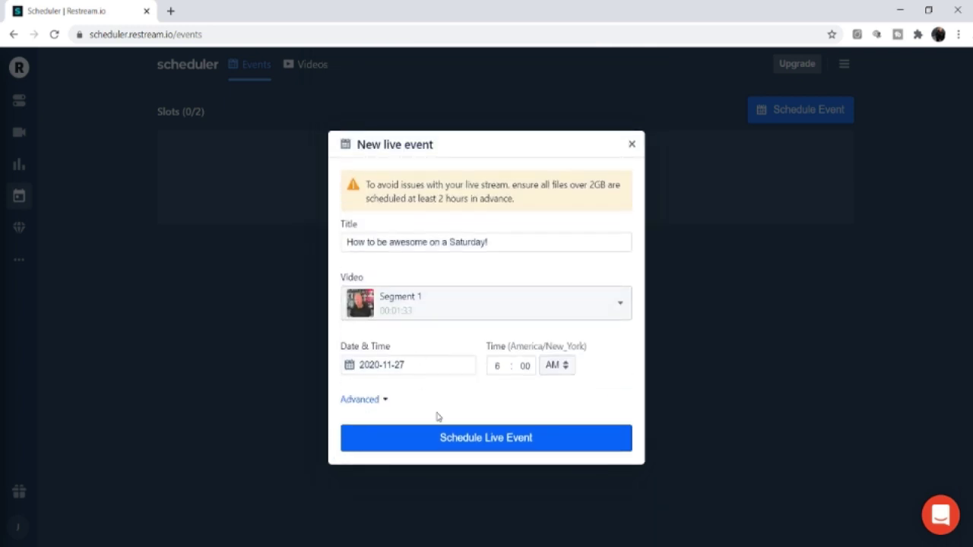
{"action": "left_click", "coordinate": [476, 440]}
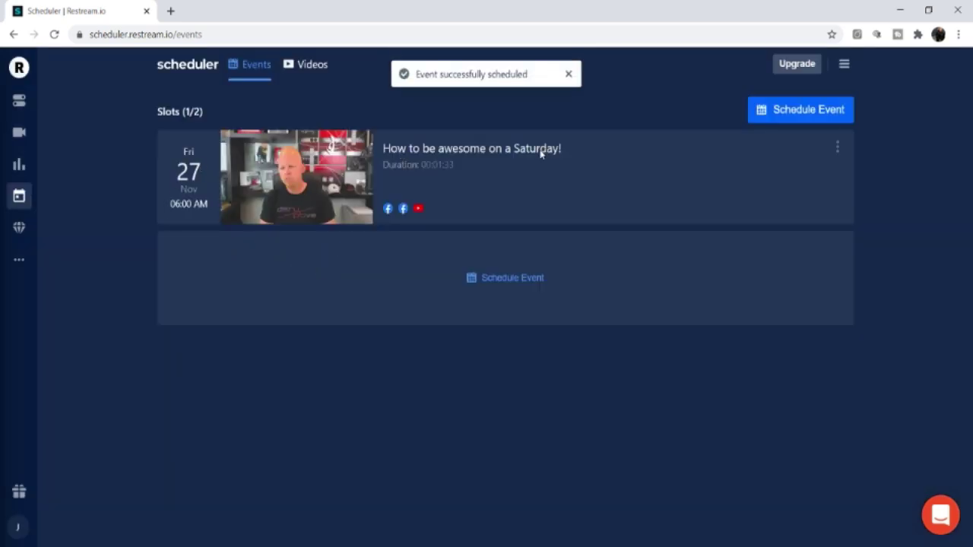
Check the new event card listed for Fri 27 Nov at 06:00 AM.
{"action": "mouse_move", "coordinate": [418, 217]}
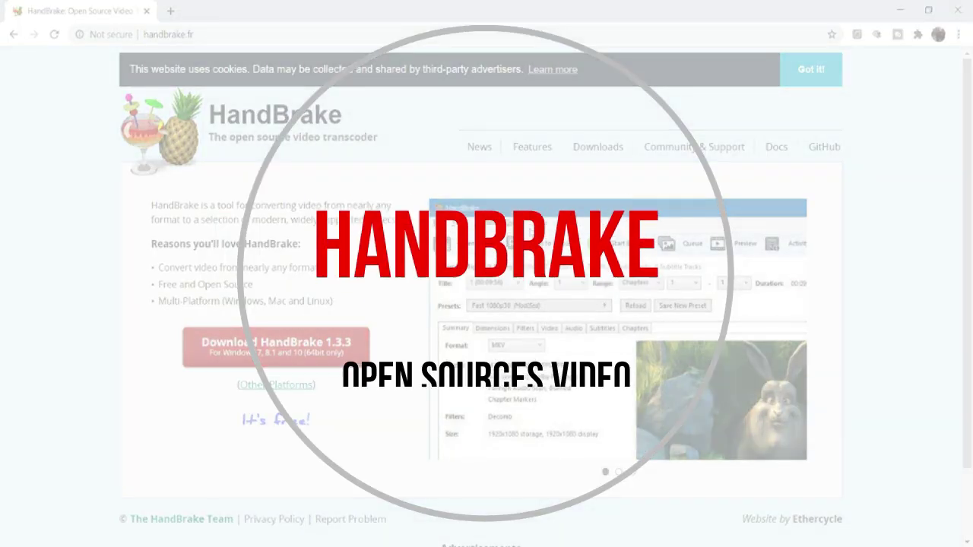
Select the handbrake.fr address in the browser's address bar.
{"action": "left_click", "coordinate": [149, 33]}
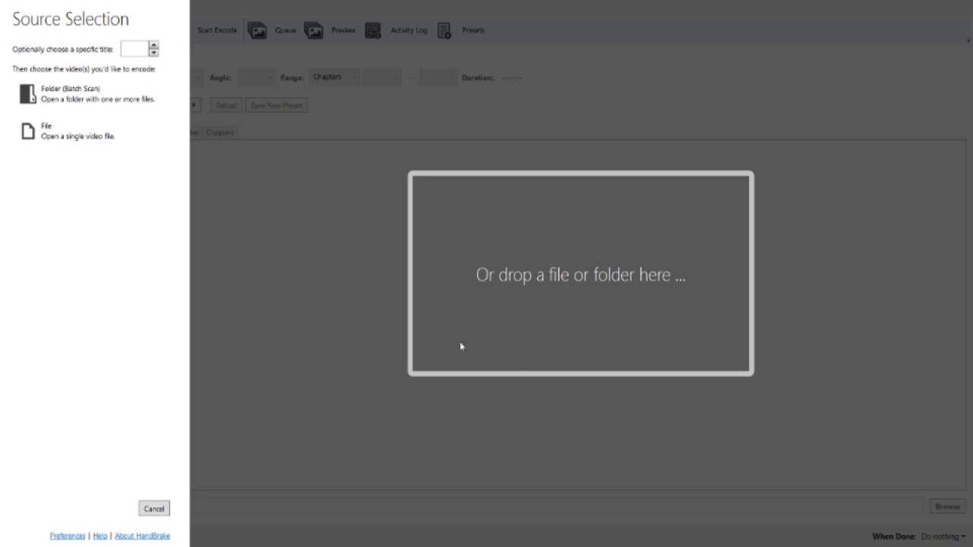
Load the '8 things you MUST DO BEFORE you Startup a New Online Business' video and show its Dimensions settings.
{"action": "left_click", "coordinate": [66, 134]}
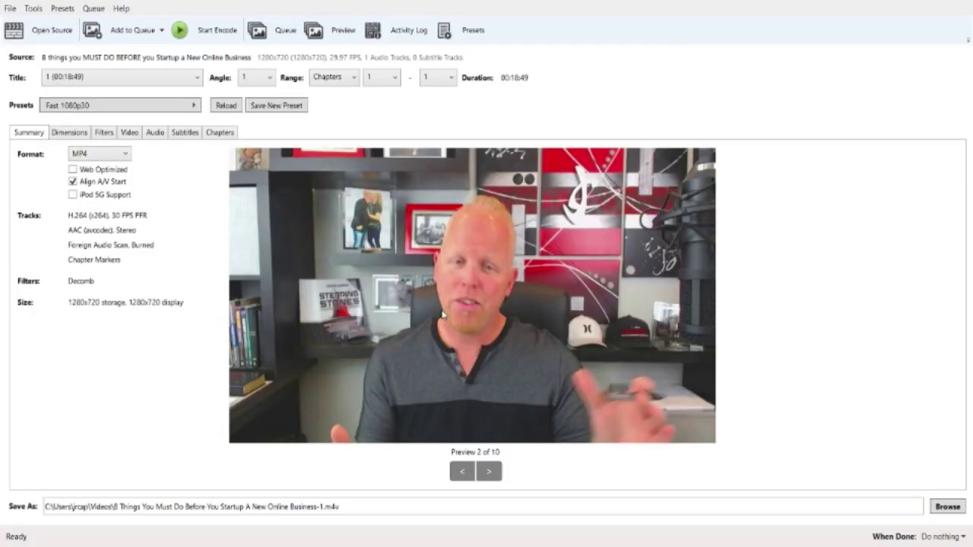
{"action": "left_click", "coordinate": [68, 133]}
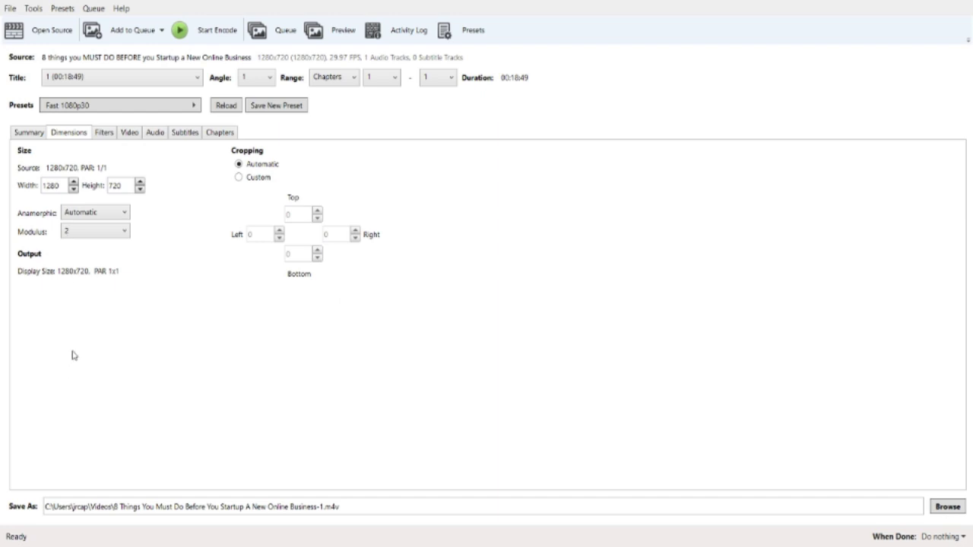
Change the output size from 1280 wide to 960x540.
{"action": "left_click_drag", "start_coordinate": [58, 184], "coordinate": [24, 202]}
{"action": "type", "text": "960"}
{"action": "key", "text": "Tab"}
{"action": "type", "text": "540"}
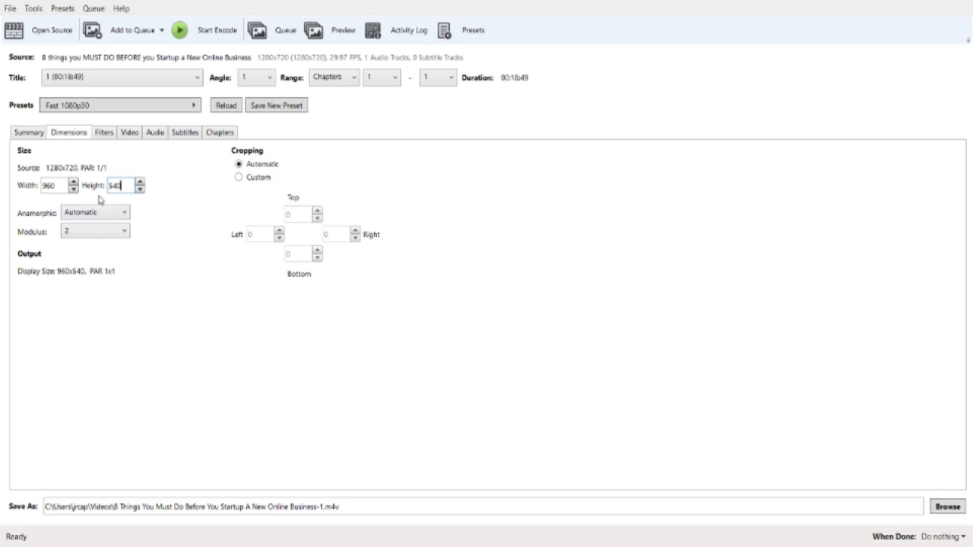
Enable Web Optimized, start the encode, and select the 1.66 GB video in File Explorer.
{"action": "left_click", "coordinate": [28, 134]}
{"action": "left_click", "coordinate": [73, 170]}
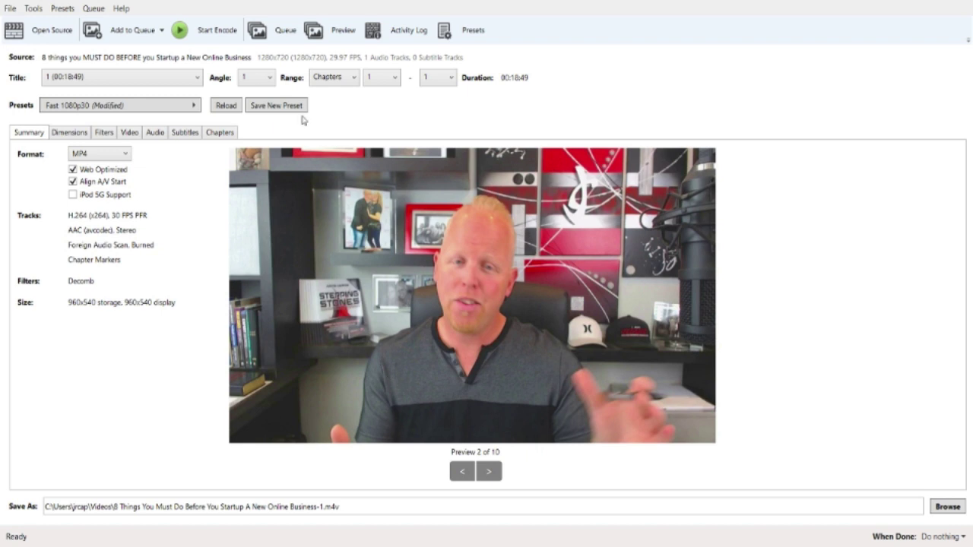
{"action": "left_click", "coordinate": [211, 30]}
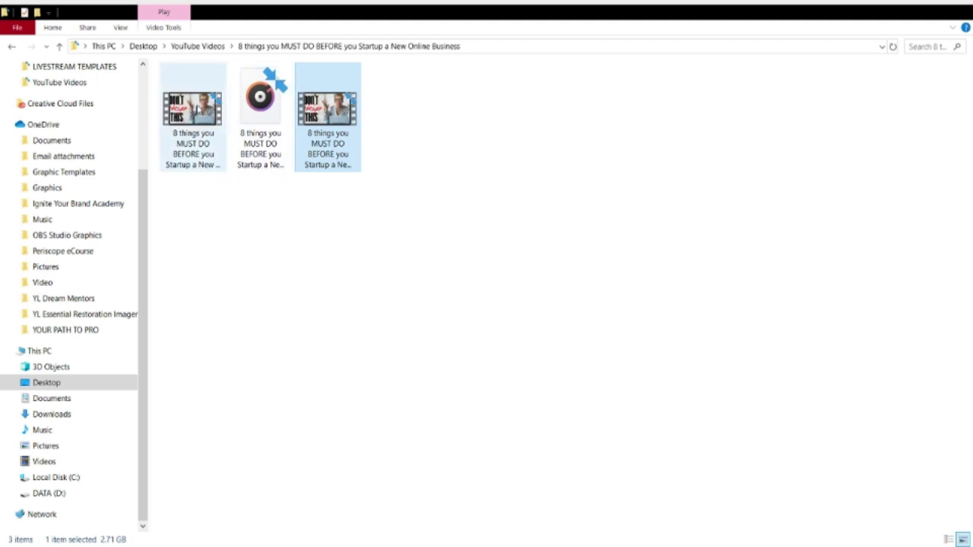
{"action": "left_click", "coordinate": [198, 109]}
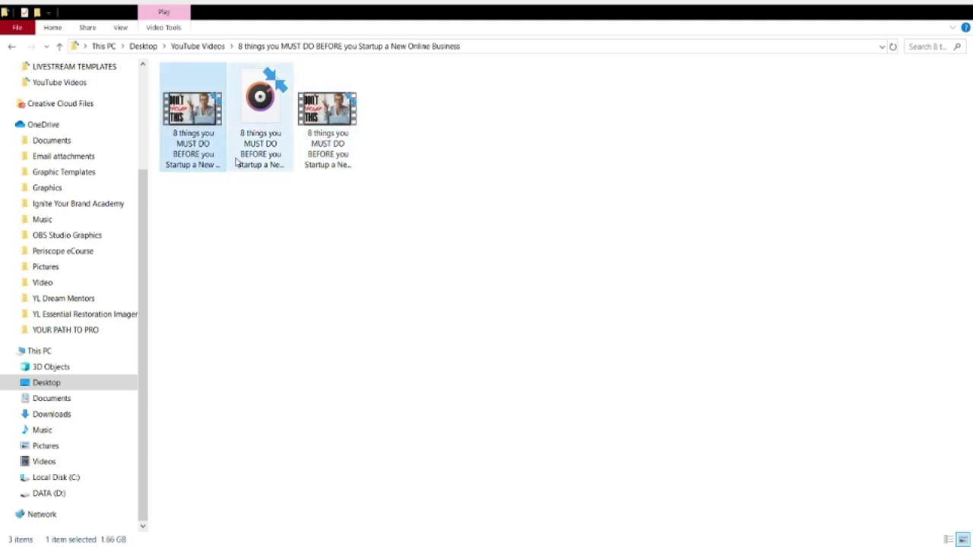